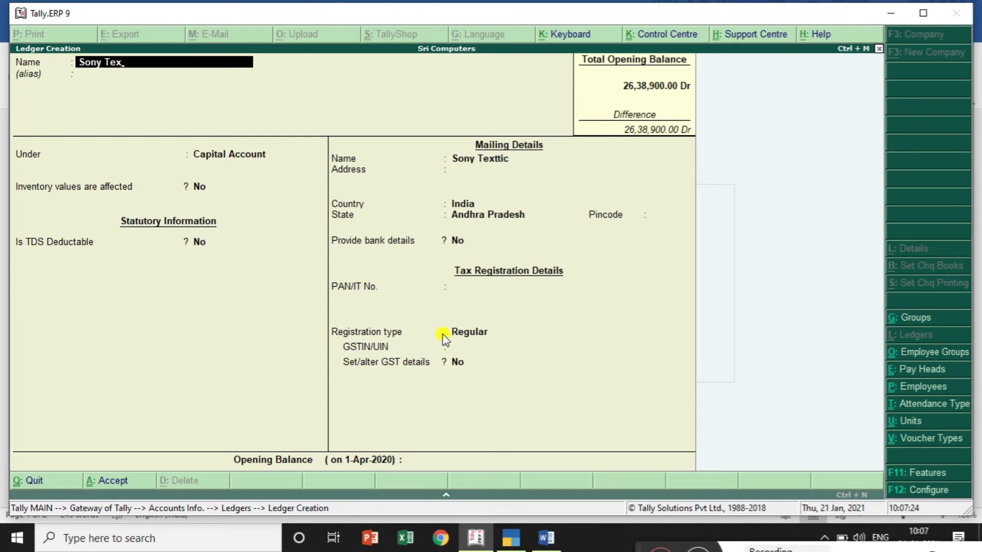
Name the ledger Sony Texttiles under Sundry Creditors, keeping bill-by-bill Yes and Regular registration
{"action": "type", "text": "tiles"}
{"action": "key", "text": "Return"}
{"action": "type", "text": "S"}
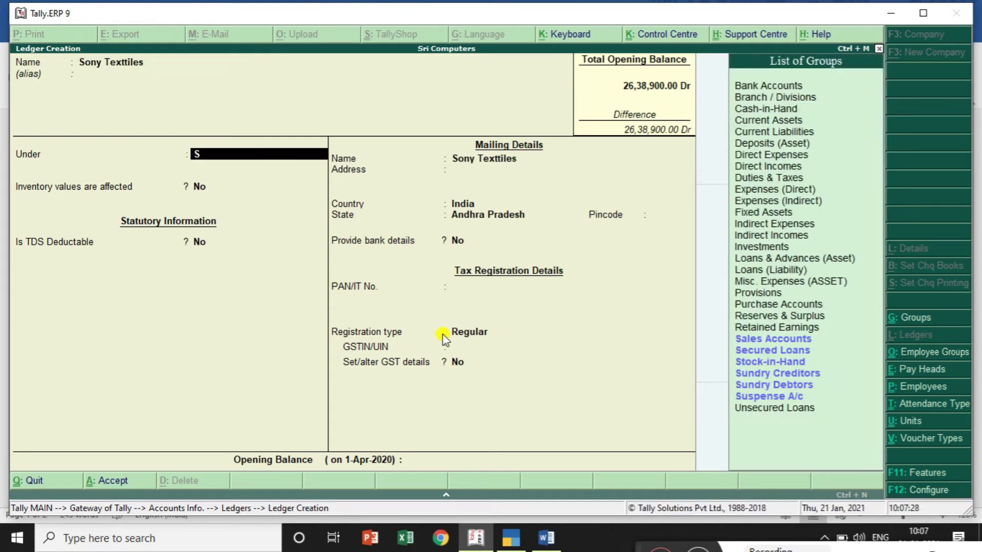
{"action": "key", "text": "Down"}
{"action": "key", "text": "Down"}
{"action": "key", "text": "Down"}
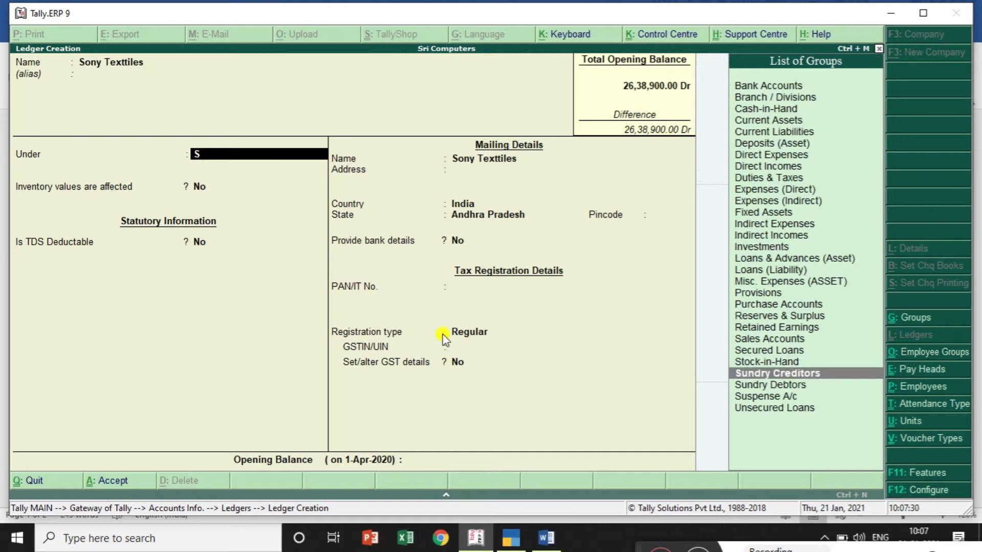
{"action": "key", "text": "Return"}
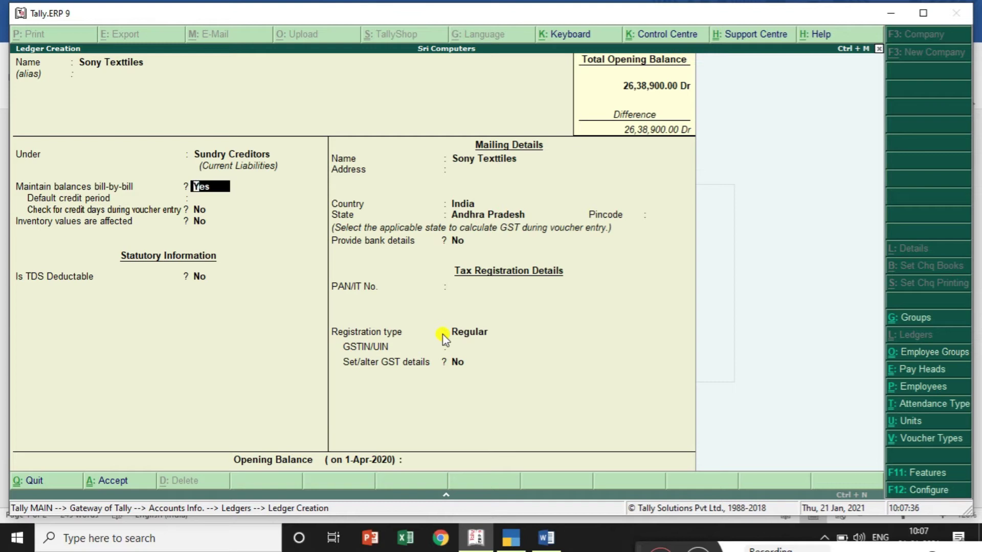
{"action": "key", "text": "Return"}
{"action": "key", "text": "Return"}
{"action": "key", "text": "Return"}
{"action": "key", "text": "Return"}
{"action": "key", "text": "Return"}
{"action": "key", "text": "Return"}
{"action": "key", "text": "Return"}
{"action": "key", "text": "Return"}
{"action": "key", "text": "Return"}
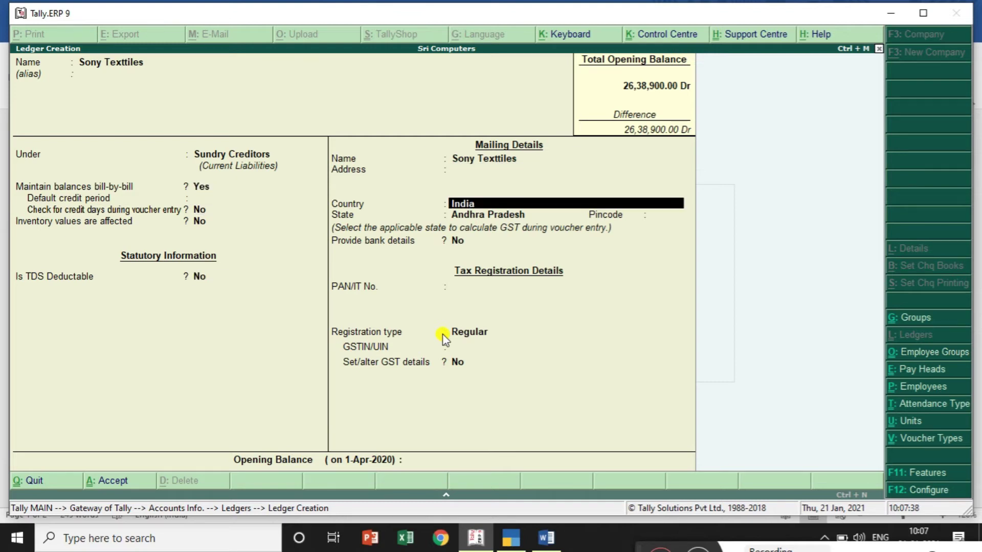
{"action": "key", "text": "Return"}
{"action": "key", "text": "Return"}
{"action": "key", "text": "Return"}
{"action": "key", "text": "Return"}
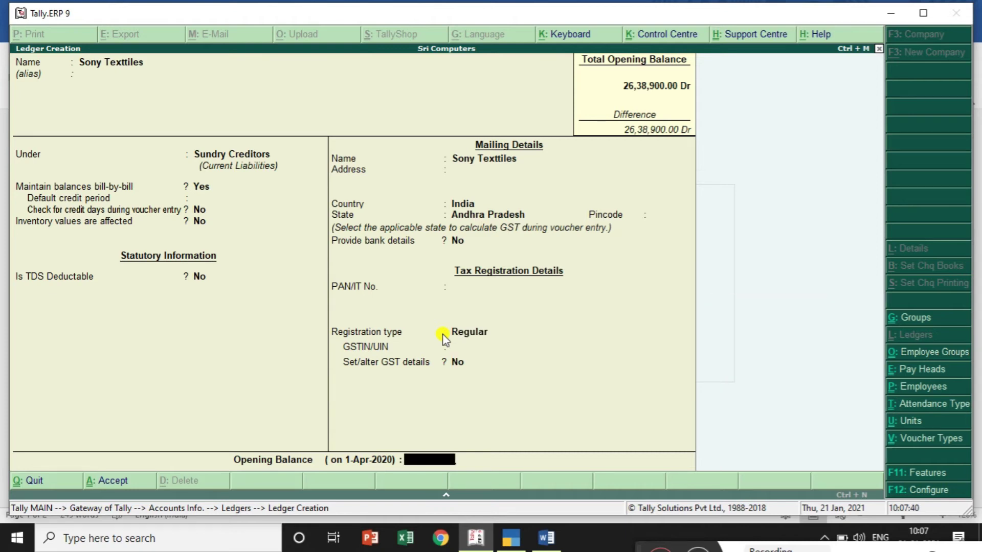
{"action": "key", "text": "Return"}
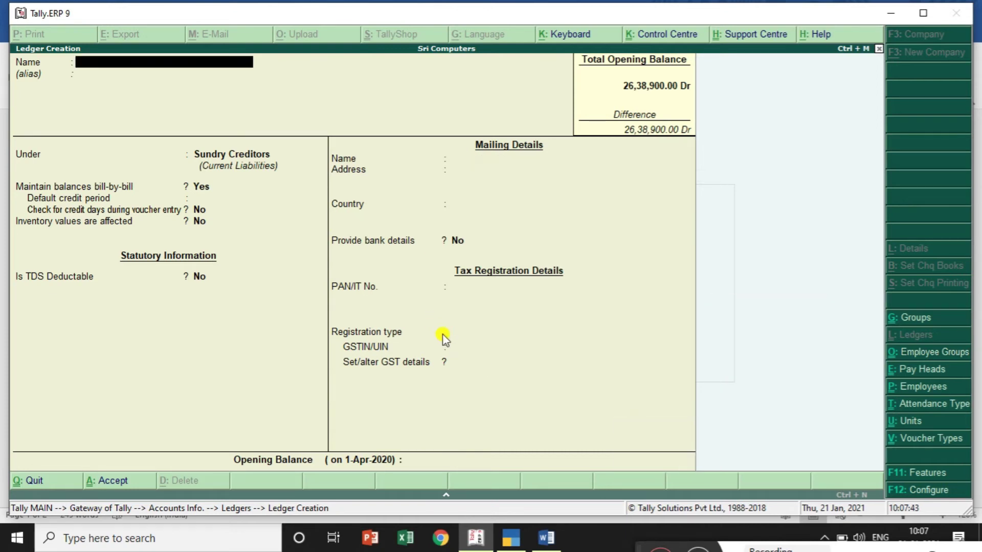
Glance at the Word notes, then quit ledger creation back to the Accounts Info menu
{"action": "key", "text": "alt+Tab"}
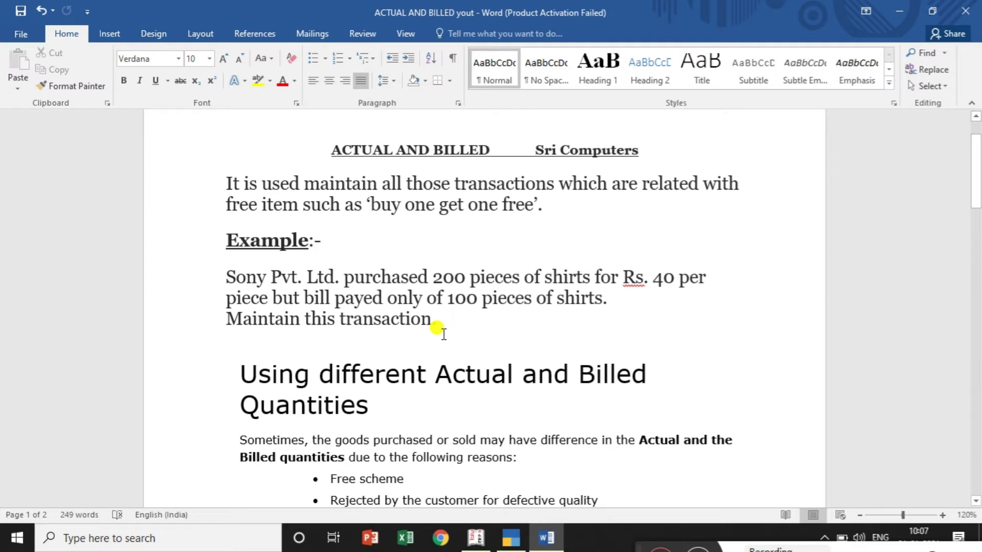
{"action": "key", "text": "alt+Tab"}
{"action": "key", "text": "Escape"}
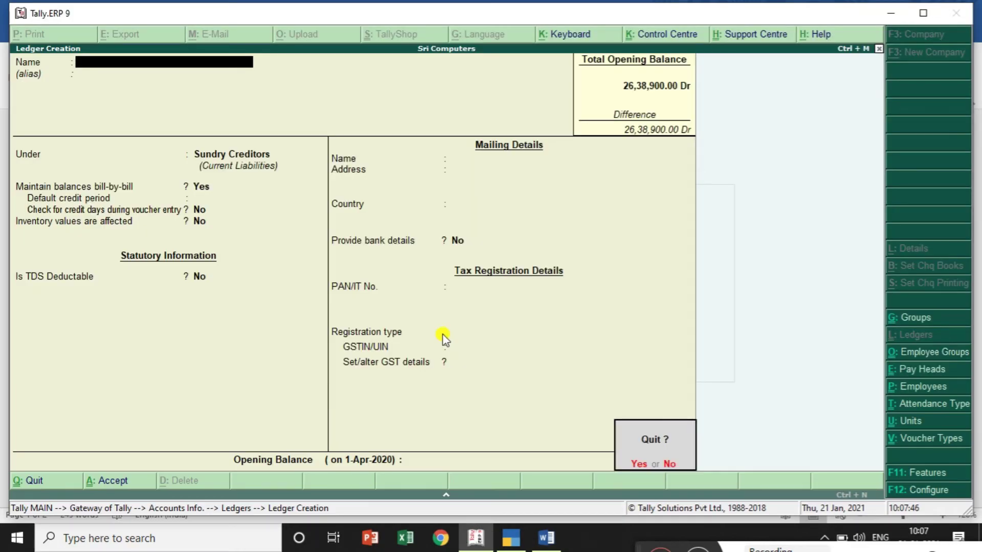
{"action": "key", "text": "y"}
{"action": "key", "text": "Escape"}
{"action": "key", "text": "Escape"}
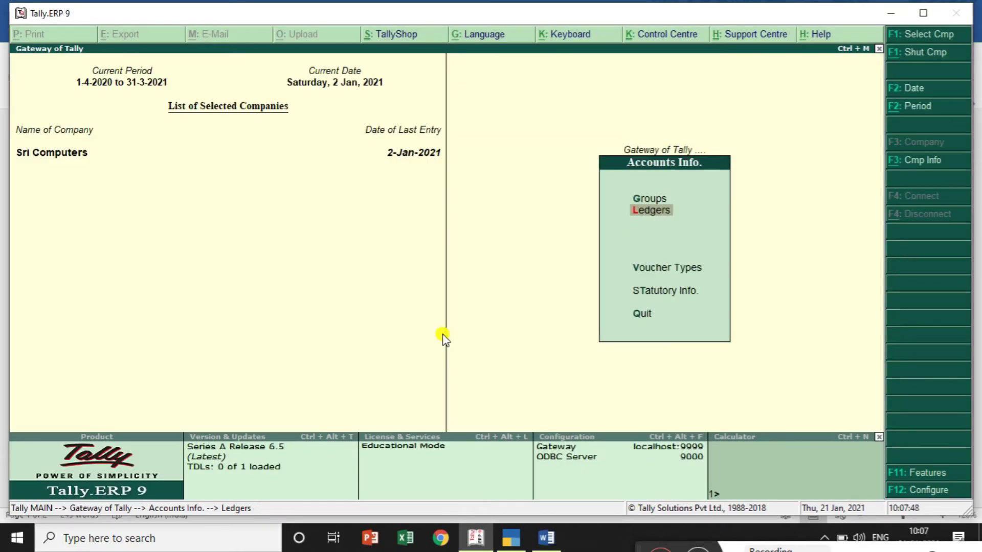
Open Accounting Vouchers as Purchase voucher No. 17 and bring up the company Accounting Features
{"action": "key", "text": "Down"}
{"action": "key", "text": "Down"}
{"action": "key", "text": "Down"}
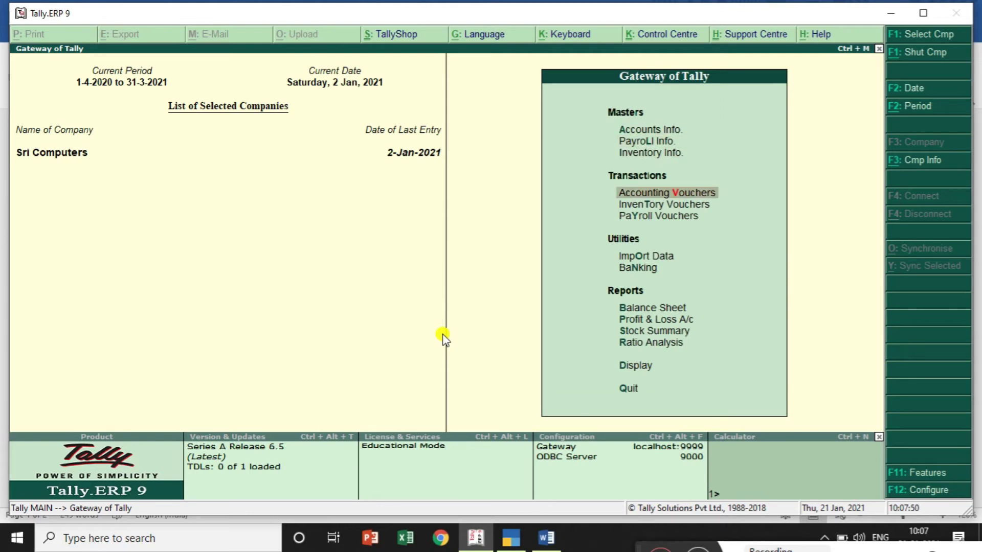
{"action": "key", "text": "Return"}
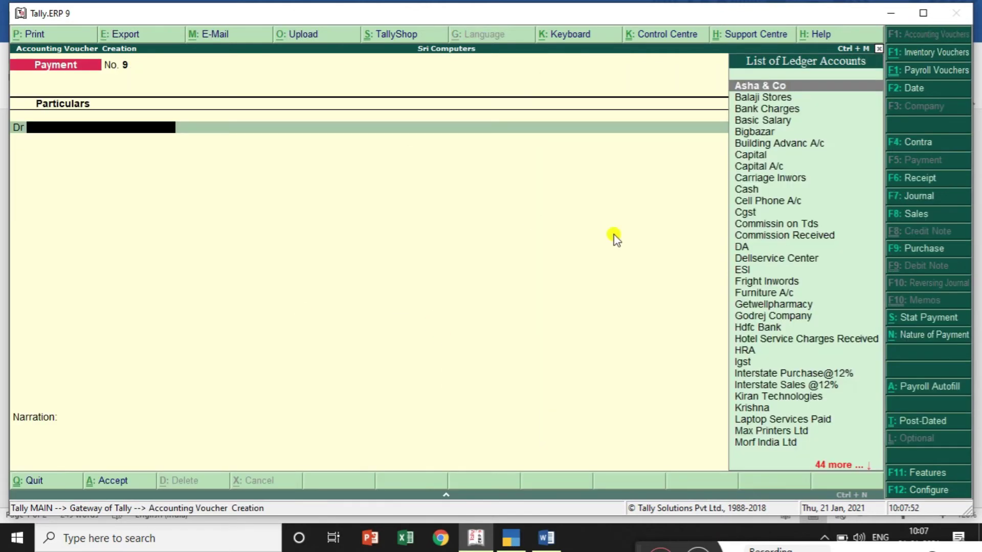
{"action": "left_click", "coordinate": [919, 250]}
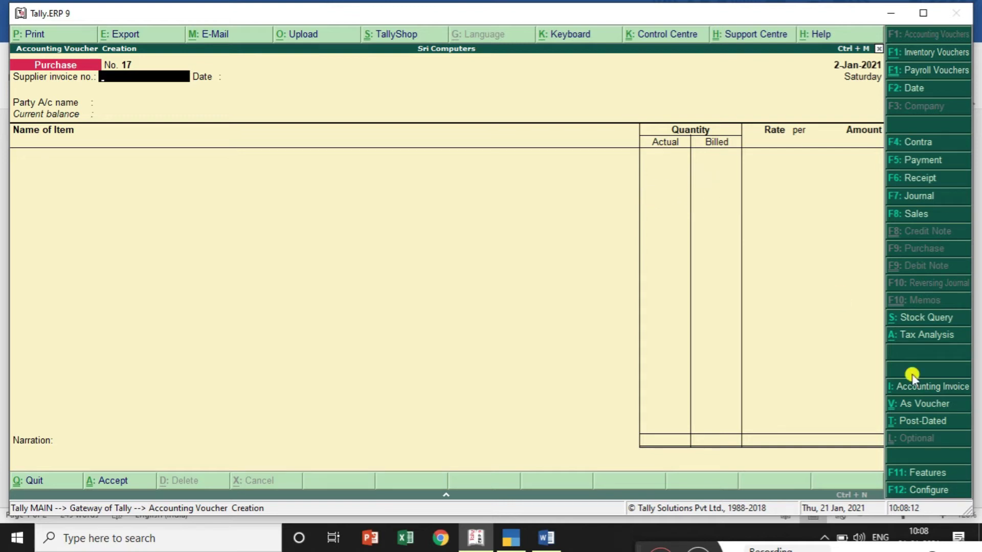
{"action": "left_click", "coordinate": [919, 475]}
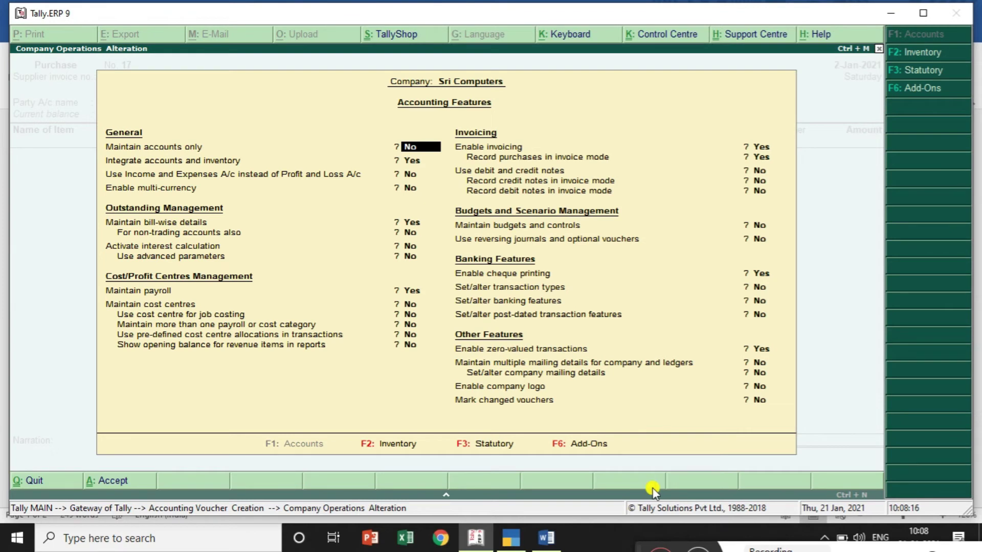
In Inventory Features, turn separate actual and billed quantity columns off, then back to Yes, and accept
{"action": "key", "text": "F2"}
{"action": "key", "text": "Return"}
{"action": "key", "text": "Return"}
{"action": "key", "text": "Return"}
{"action": "key", "text": "Return"}
{"action": "key", "text": "Return"}
{"action": "key", "text": "Return"}
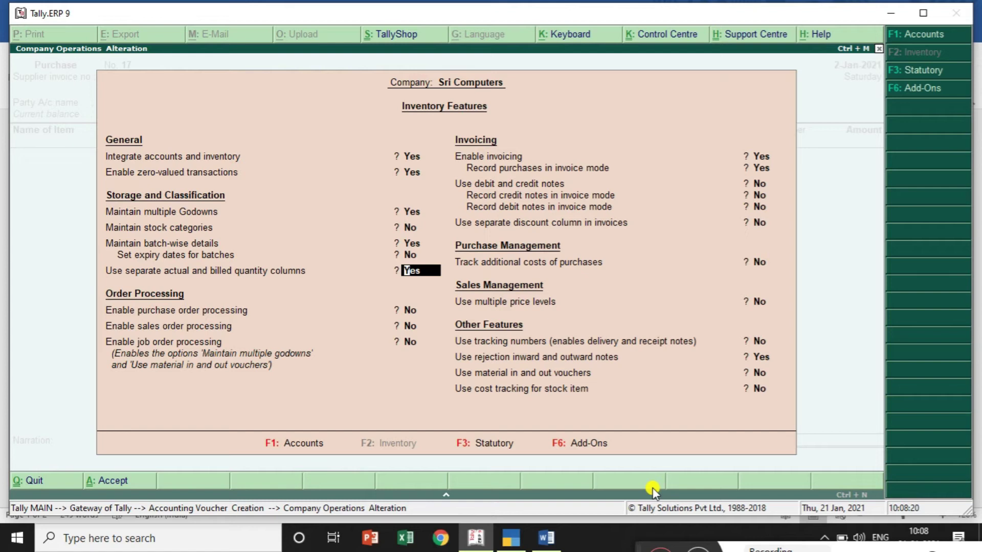
{"action": "type", "text": "n"}
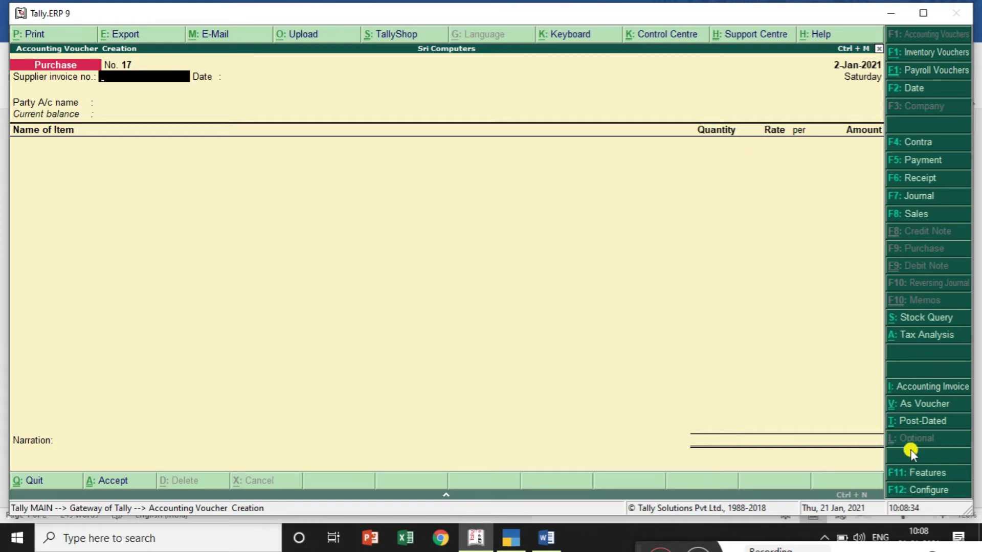
{"action": "left_click", "coordinate": [919, 475]}
{"action": "key", "text": "Down"}
{"action": "key", "text": "Down"}
{"action": "key", "text": "Down"}
{"action": "key", "text": "Down"}
{"action": "key", "text": "Down"}
{"action": "key", "text": "Down"}
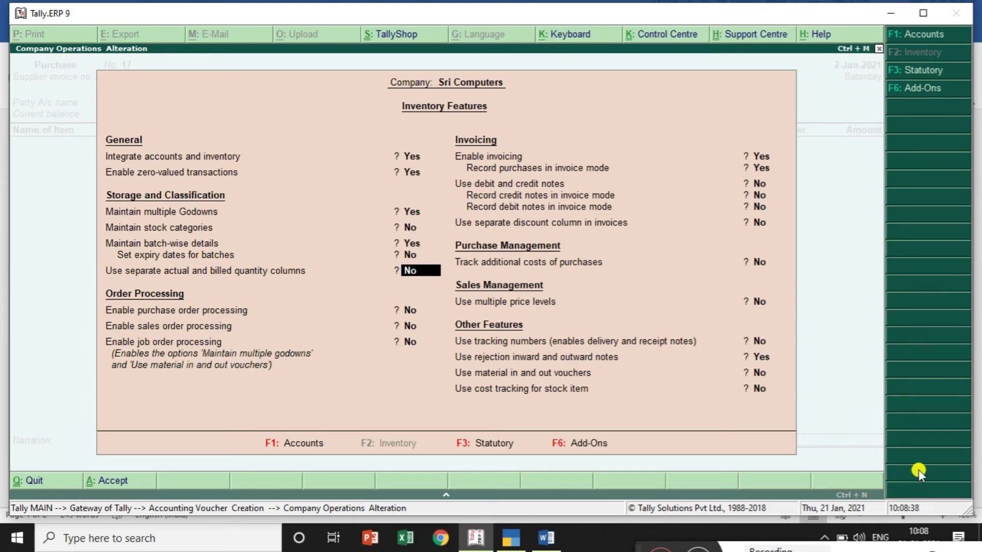
{"action": "type", "text": "yes"}
{"action": "key", "text": "Return"}
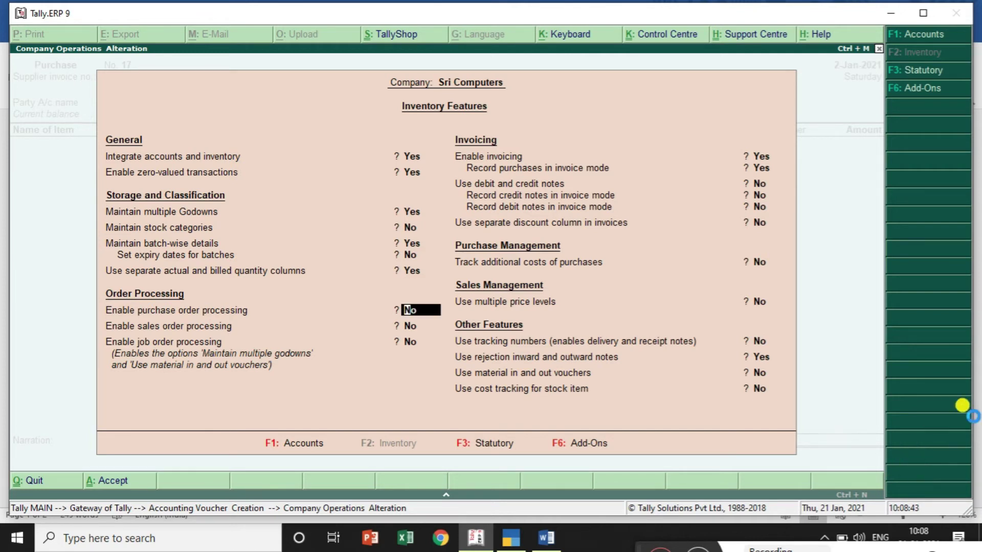
{"action": "key", "text": "ctrl+a"}
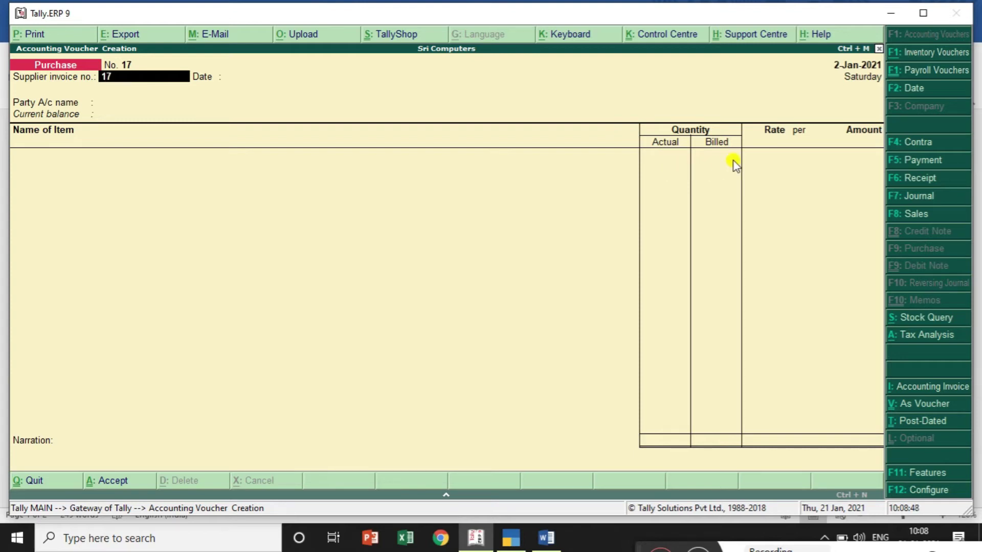
Accept supplier invoice 17 and choose Sony Texttiles as the supplier party
{"action": "key", "text": "Return"}
{"action": "key", "text": "Return"}
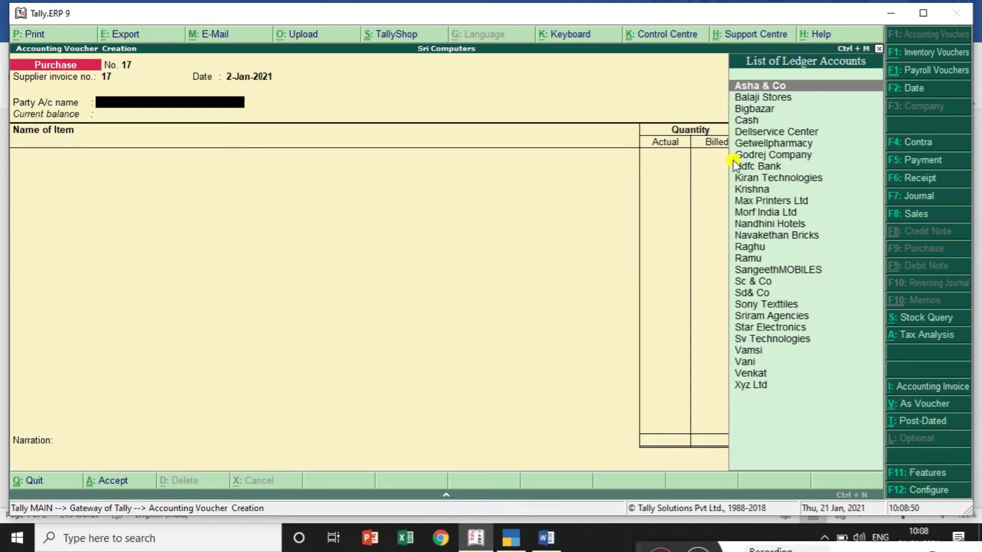
{"action": "type", "text": "So"}
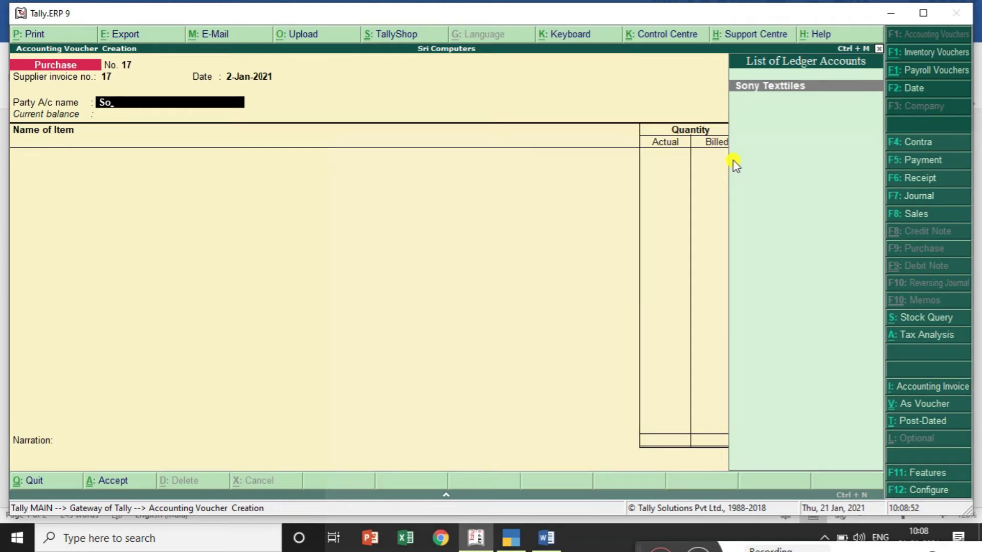
{"action": "key", "text": "Return"}
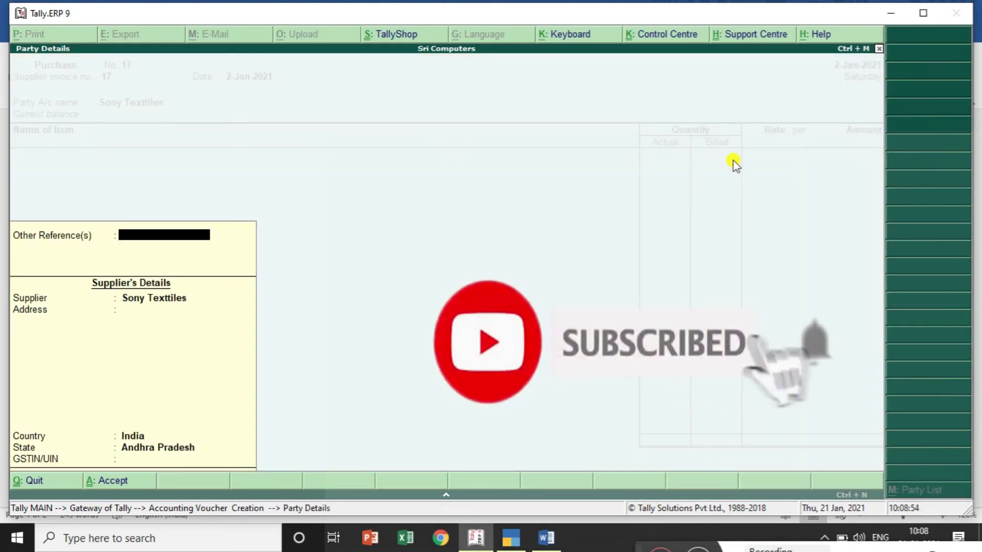
{"action": "key", "text": "Return"}
Add Shirts from Bangalore Branch, initially entering 100 pcs actual and 100 billed
{"action": "type", "text": "Sh"}
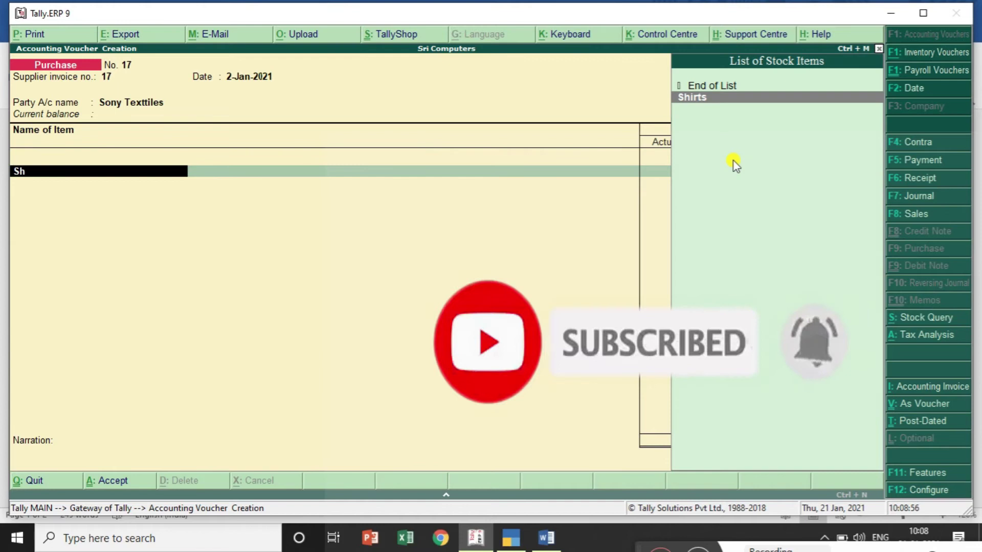
{"action": "key", "text": "Return"}
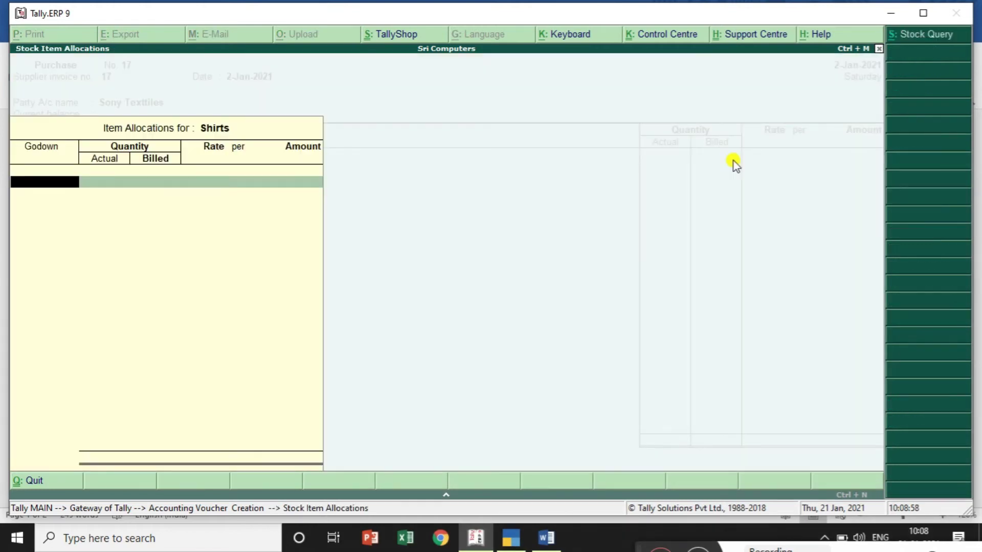
{"action": "type", "text": "B"}
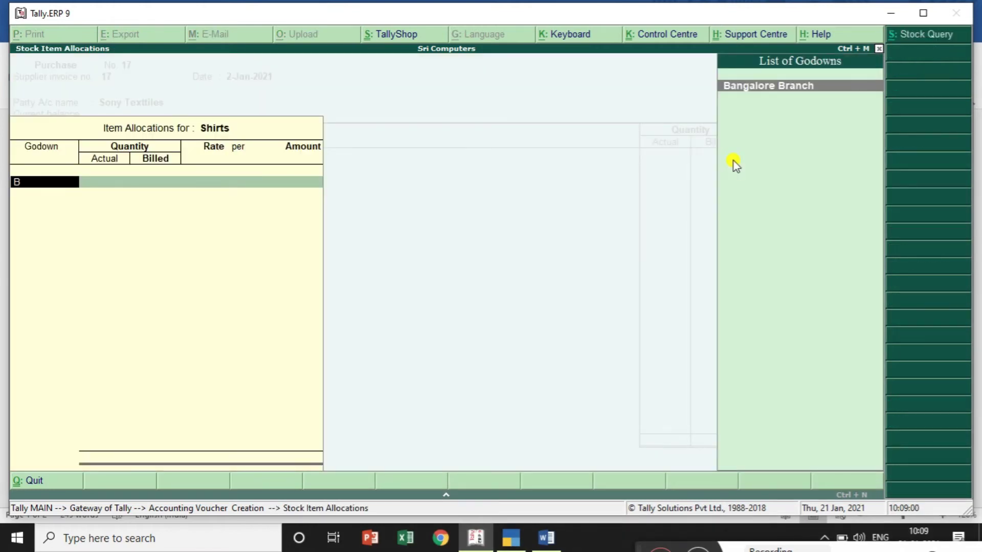
{"action": "key", "text": "Return"}
{"action": "type", "text": "100"}
{"action": "key", "text": "Return"}
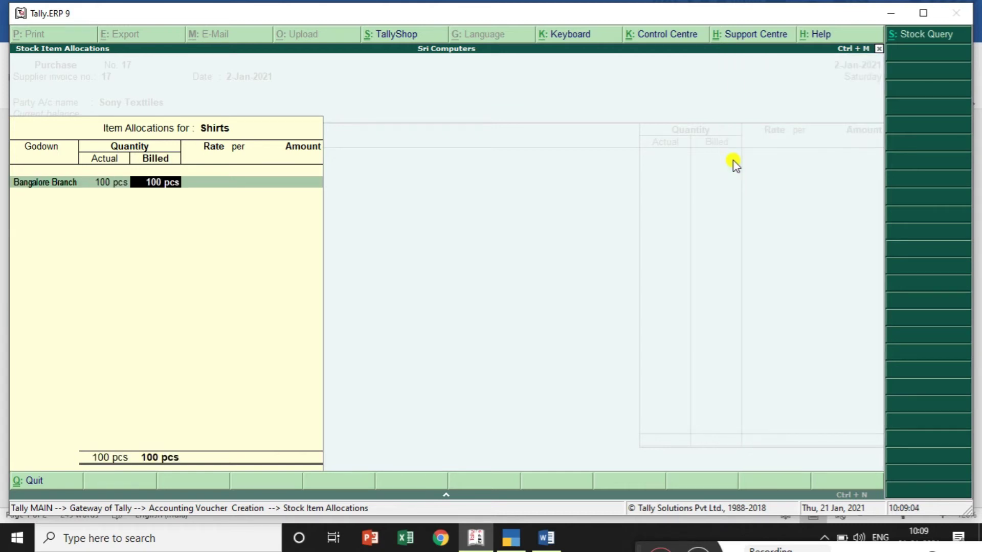
{"action": "key", "text": "Return"}
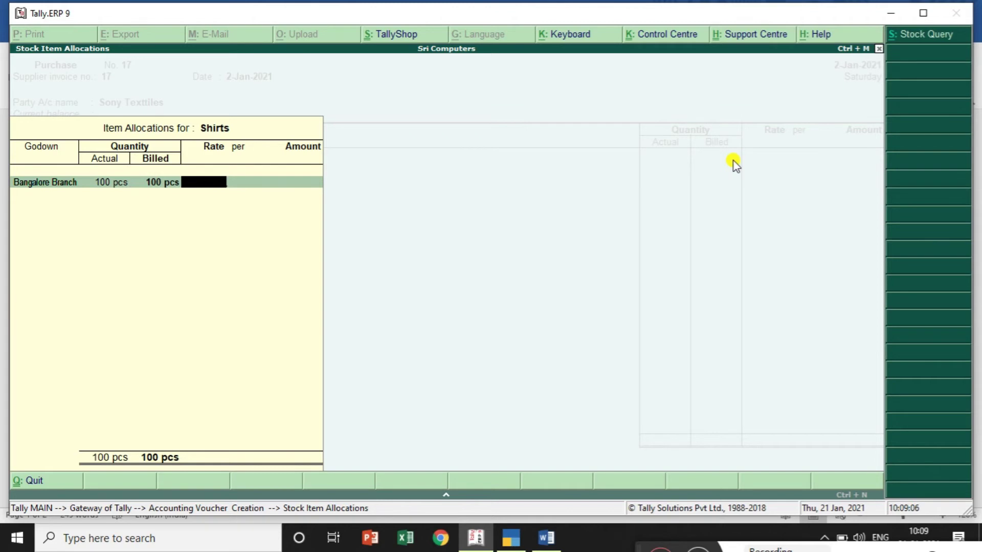
Correct the Shirts row to 200 actual, 100 billed at rate 40, giving 4,000.00
{"action": "key", "text": "alt+Tab"}
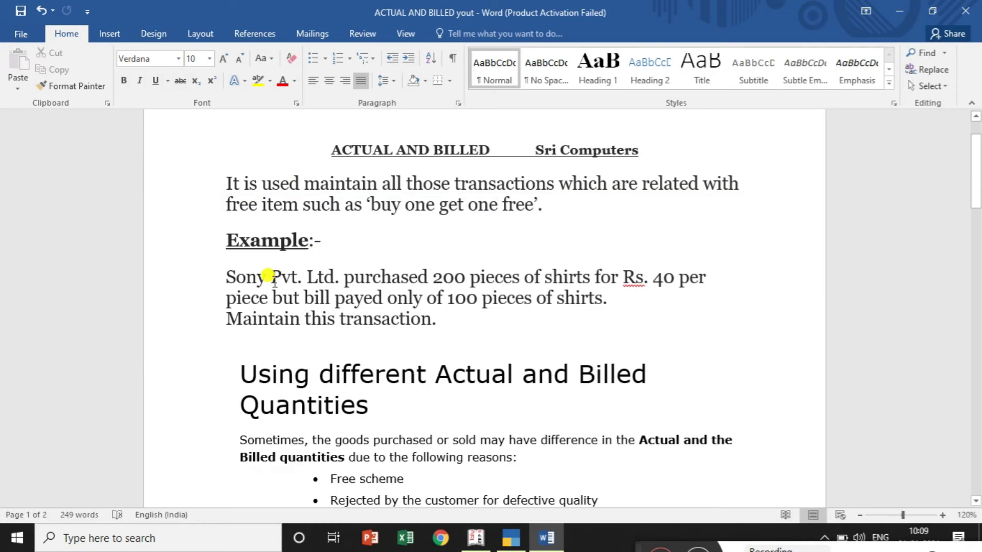
{"action": "key", "text": "alt+Tab"}
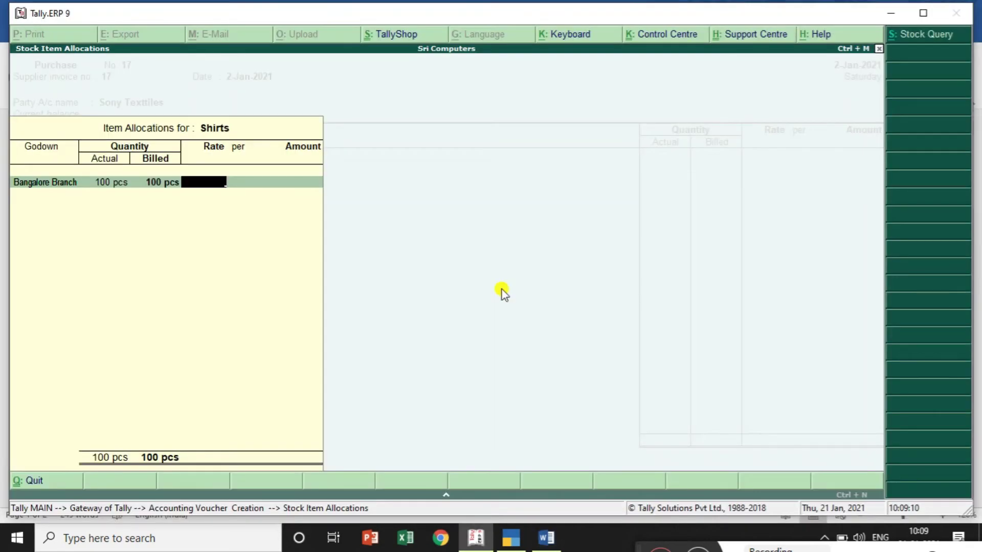
{"action": "key", "text": "BackSpace"}
{"action": "key", "text": "BackSpace"}
{"action": "type", "text": "200"}
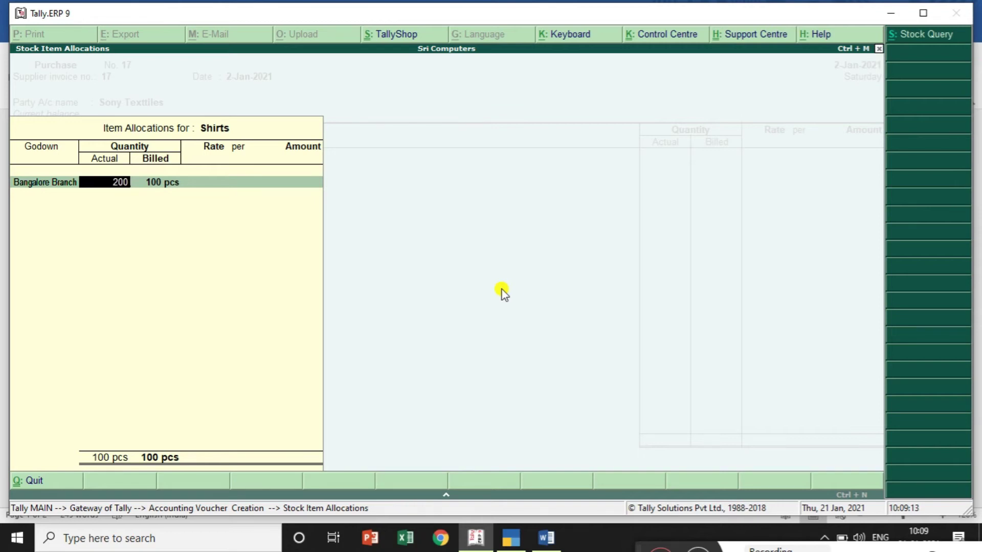
{"action": "key", "text": "Return"}
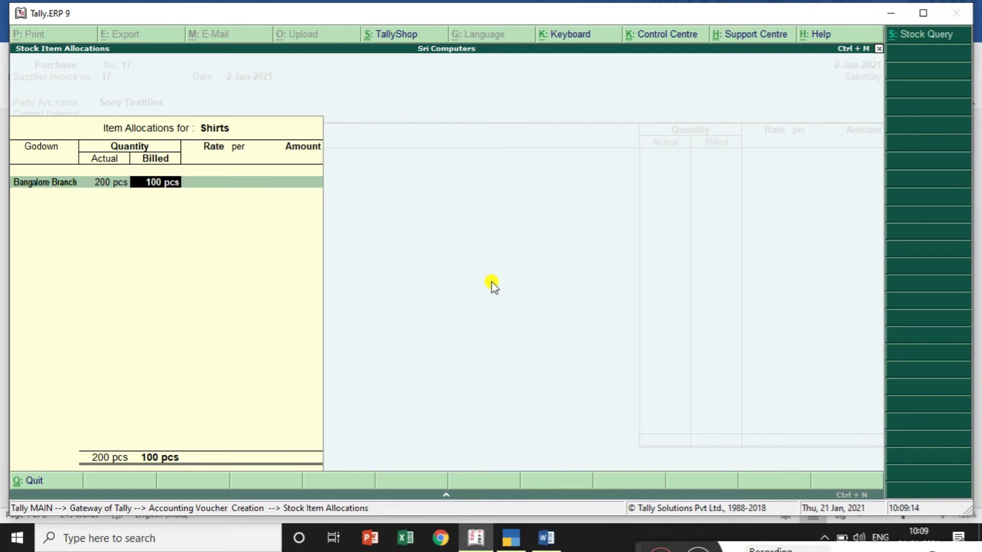
{"action": "key", "text": "BackSpace"}
{"action": "type", "text": "100"}
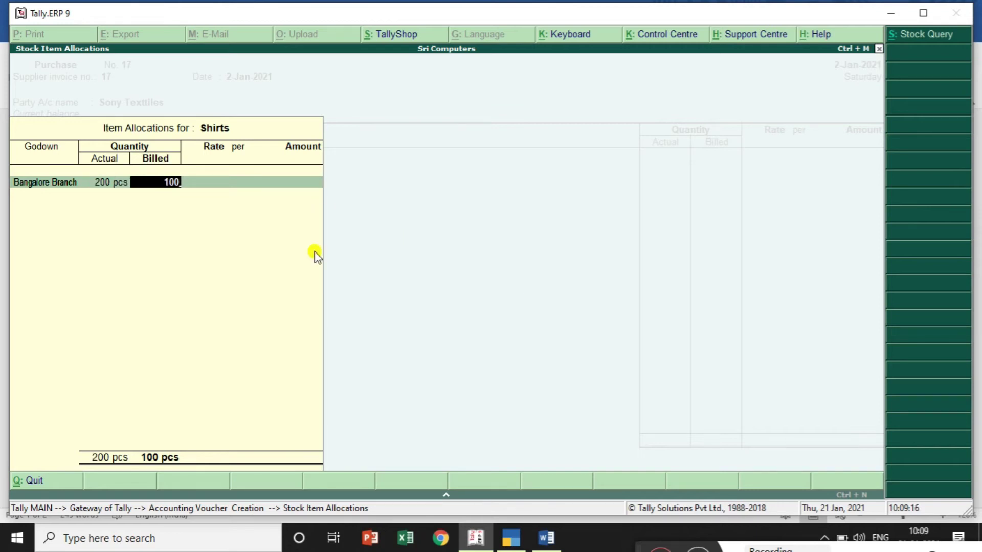
{"action": "key", "text": "Return"}
{"action": "type", "text": "40"}
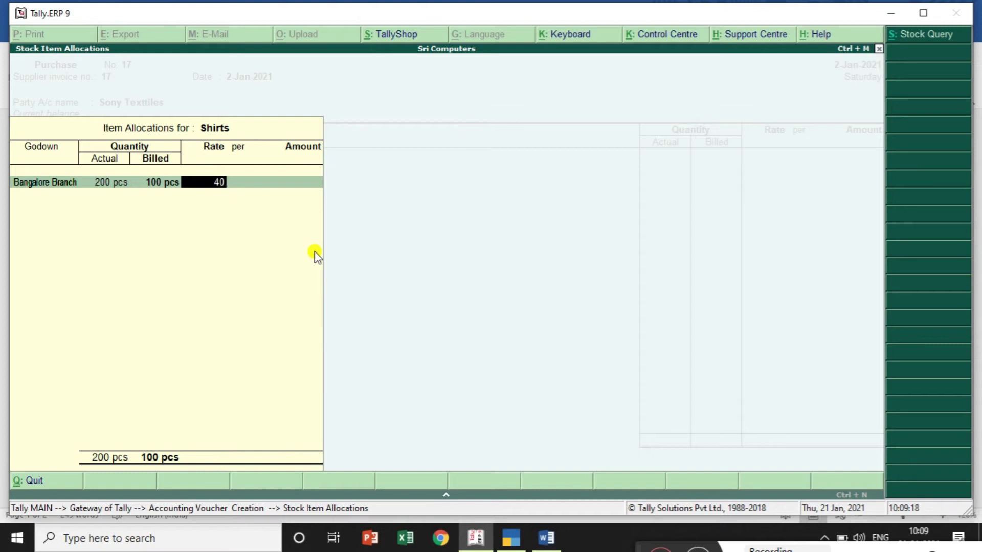
{"action": "key", "text": "Return"}
{"action": "key", "text": "Return"}
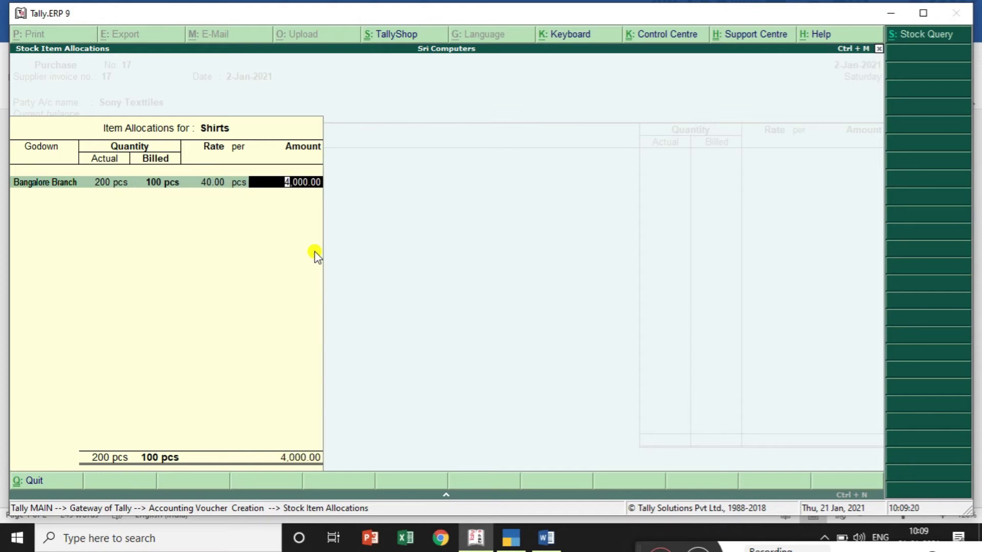
{"action": "key", "text": "Return"}
{"action": "key", "text": "Return"}
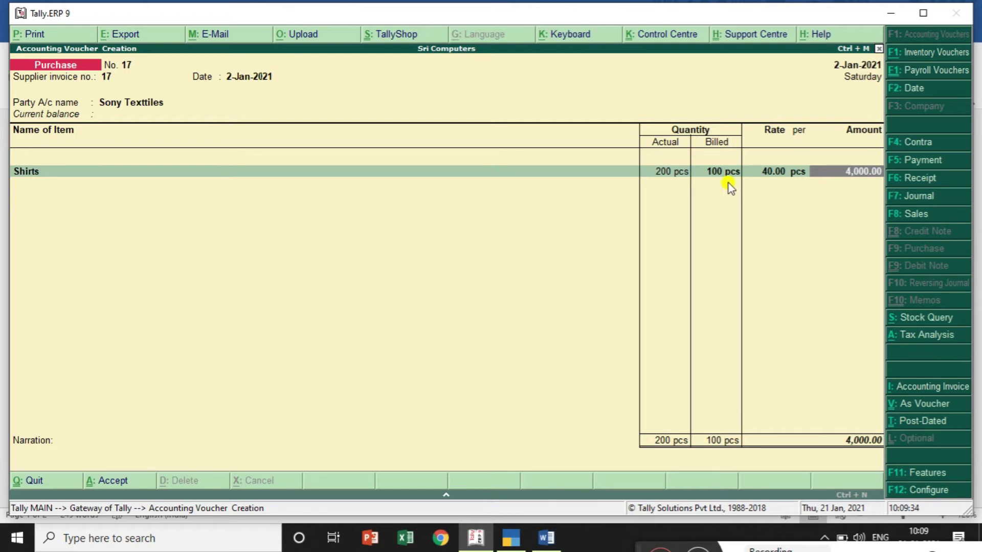
Assign a purchase ledger, end the item list, skip narration and save voucher No. 17
{"action": "key", "text": "Return"}
{"action": "type", "text": "Pu"}
{"action": "key", "text": "Down"}
{"action": "key", "text": "Down"}
{"action": "key", "text": "Return"}
{"action": "key", "text": "Return"}
{"action": "key", "text": "Return"}
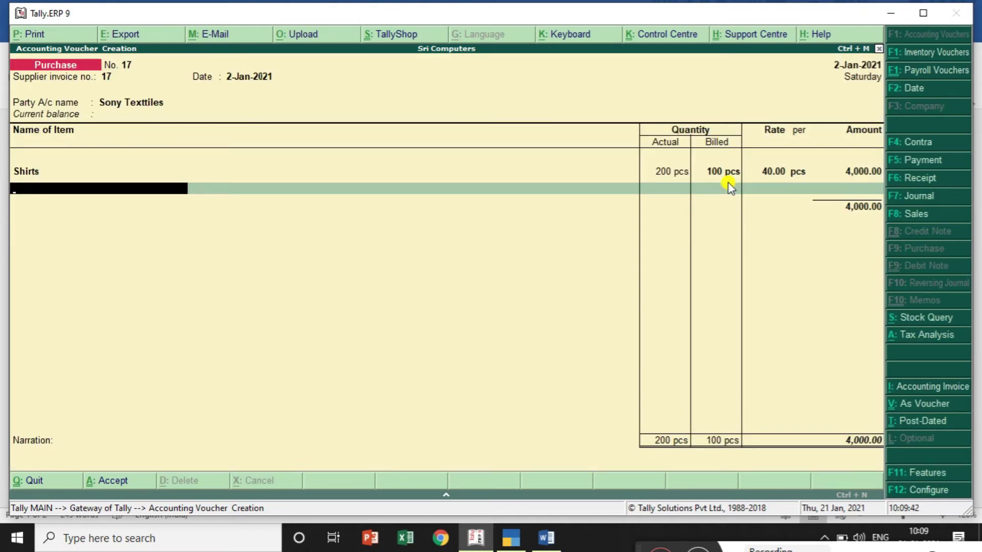
{"action": "key", "text": "Return"}
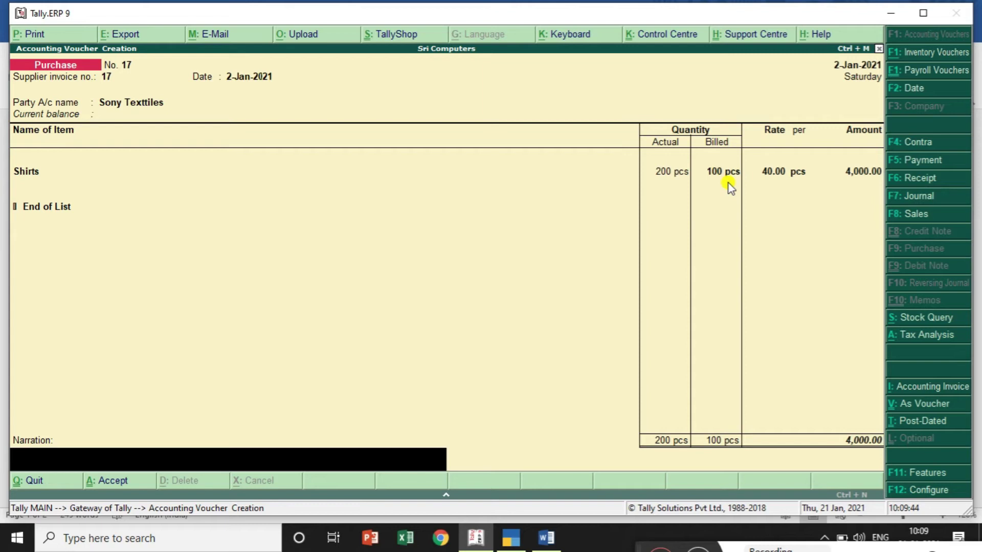
{"action": "key", "text": "Return"}
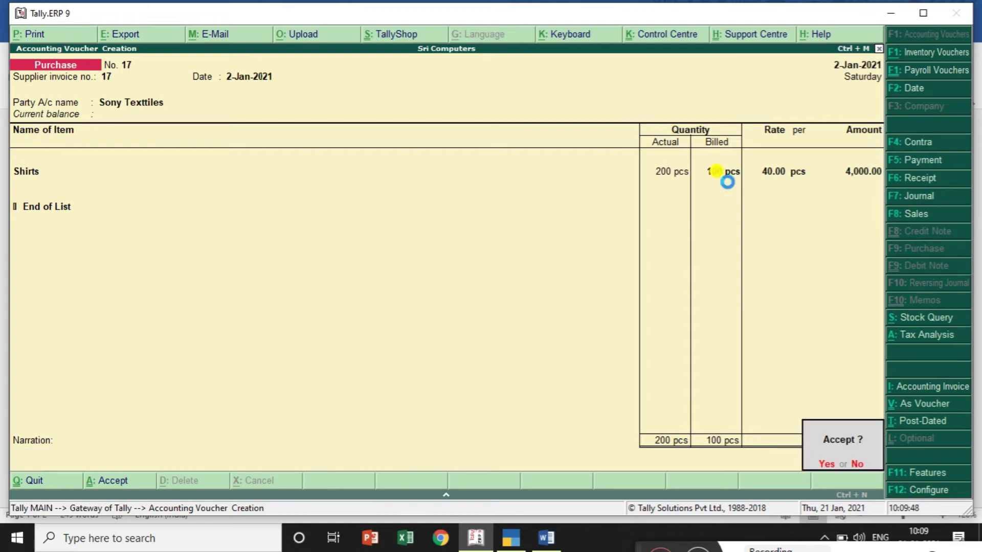
{"action": "key", "text": "Return"}
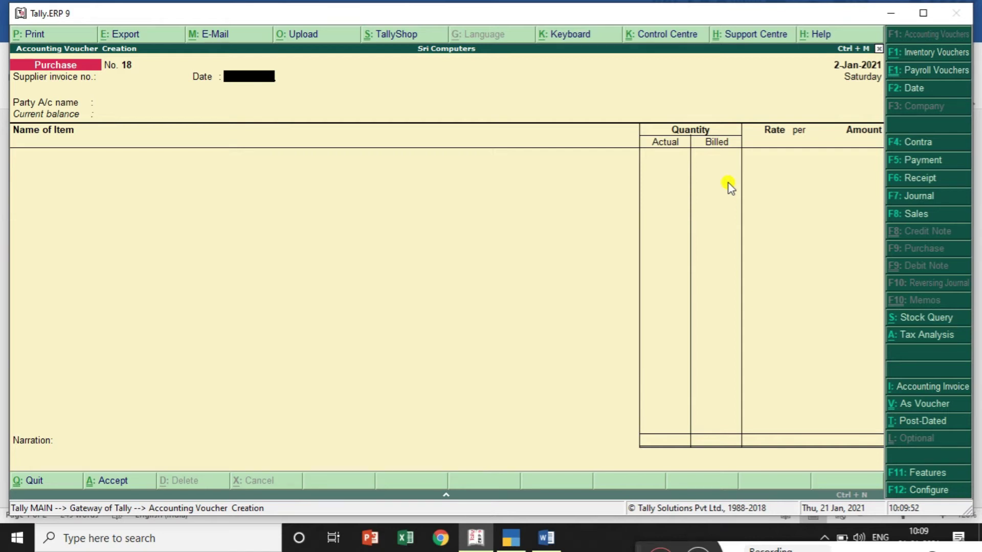
{"action": "key", "text": "alt+Tab"}
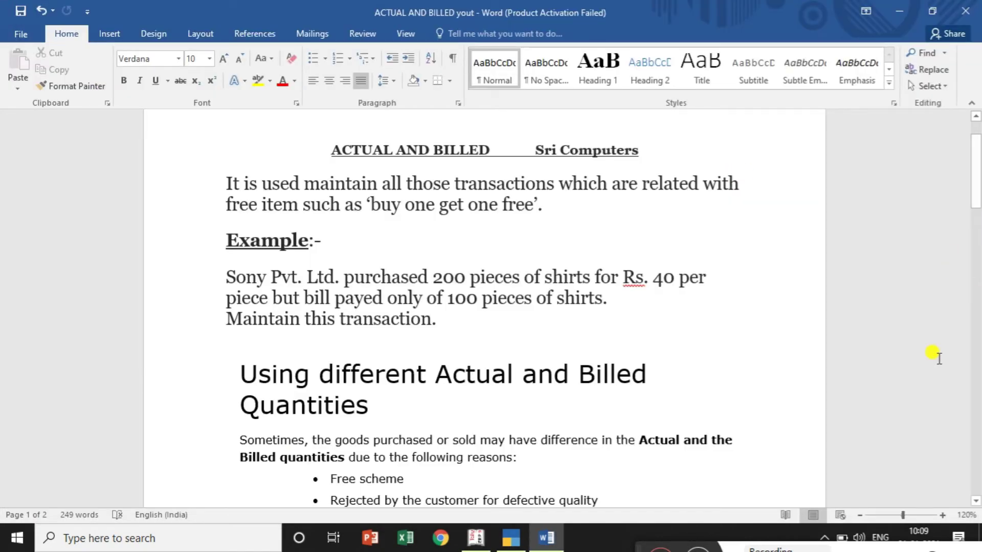
Scroll the Word notes to the 2-free-per-10 example, then return to Tally purchase voucher No. 18
{"action": "left_click", "coordinate": [975, 501]}
{"action": "left_click_drag", "start_coordinate": [975, 503], "coordinate": [975, 503]}
{"action": "key", "text": "Down"}
{"action": "key", "text": "Down"}
{"action": "key", "text": "Down"}
{"action": "key", "text": "Down"}
{"action": "key", "text": "Down"}
{"action": "key", "text": "Down"}
{"action": "key", "text": "Down"}
{"action": "key", "text": "Down"}
{"action": "key", "text": "Down"}
{"action": "key", "text": "Down"}
{"action": "key", "text": "Down"}
{"action": "key", "text": "Down"}
{"action": "key", "text": "Down"}
{"action": "key", "text": "Down"}
{"action": "key", "text": "Down"}
{"action": "key", "text": "Down"}
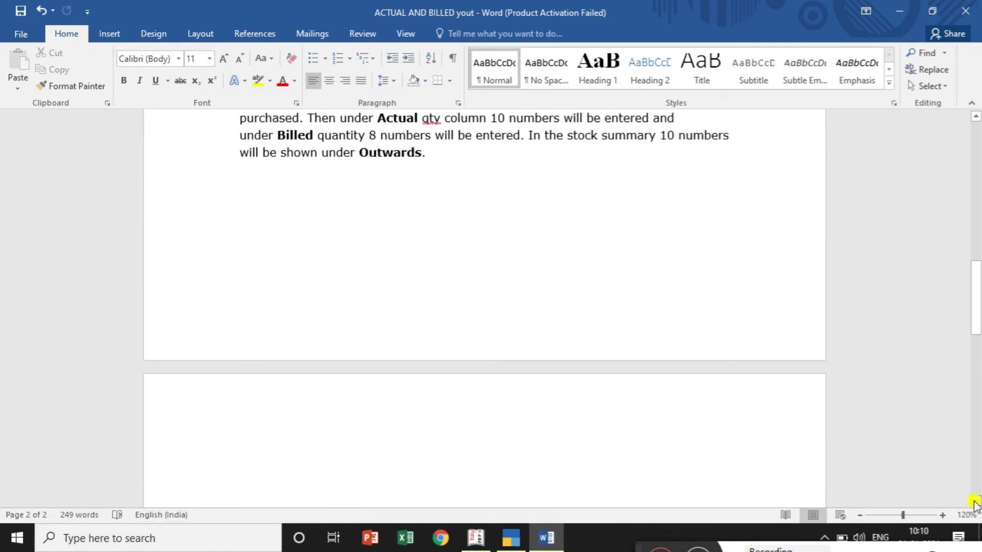
{"action": "key", "text": "Up"}
{"action": "key", "text": "Up"}
{"action": "key", "text": "Up"}
{"action": "key", "text": "Up"}
{"action": "key", "text": "Up"}
{"action": "key", "text": "Up"}
{"action": "key", "text": "Up"}
{"action": "key", "text": "Up"}
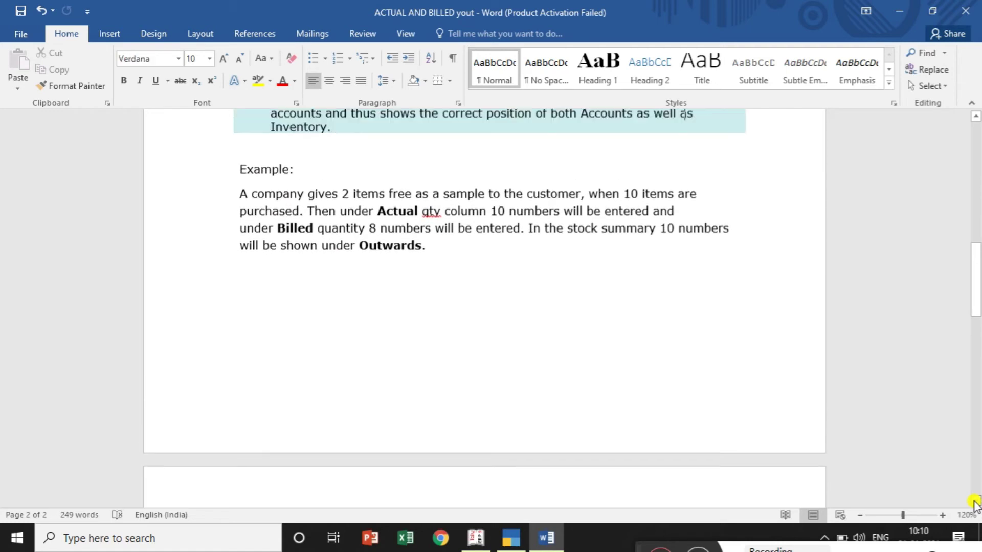
{"action": "key", "text": "Up"}
{"action": "key", "text": "Up"}
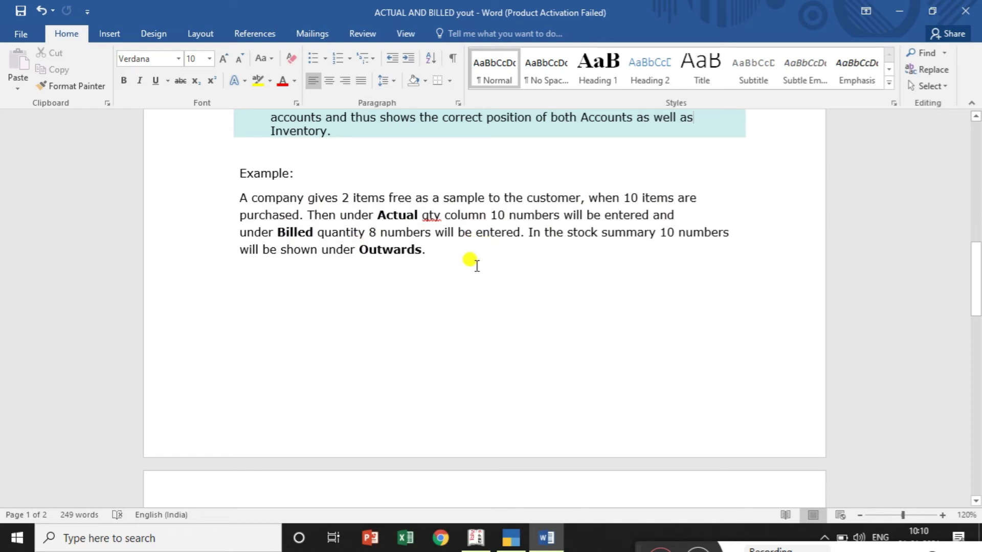
{"action": "key", "text": "alt+Tab"}
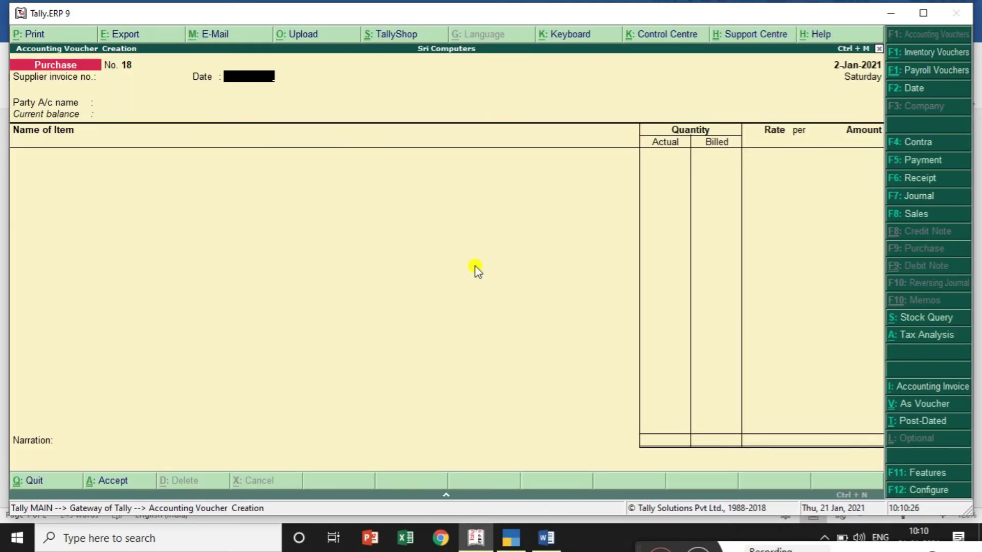
{"action": "key", "text": "Return"}
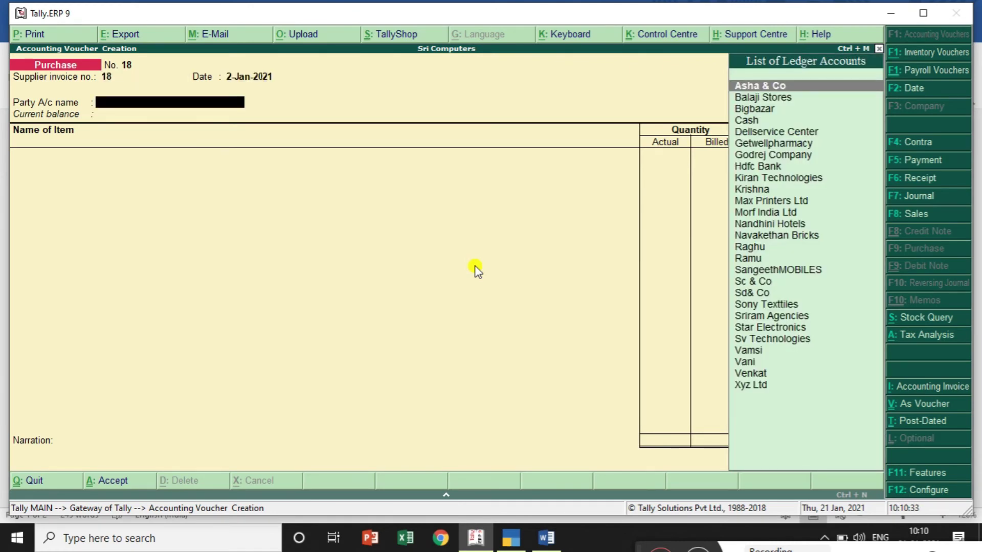
Choose Getwellpharmacy as supplier and enter Nokia Mobiles at Bangalore Branch, 10 actual, 8 billed
{"action": "key", "text": "Down"}
{"action": "key", "text": "Down"}
{"action": "key", "text": "Down"}
{"action": "key", "text": "Down"}
{"action": "key", "text": "Down"}
{"action": "key", "text": "Down"}
{"action": "key", "text": "Down"}
{"action": "key", "text": "Up"}
{"action": "key", "text": "Up"}
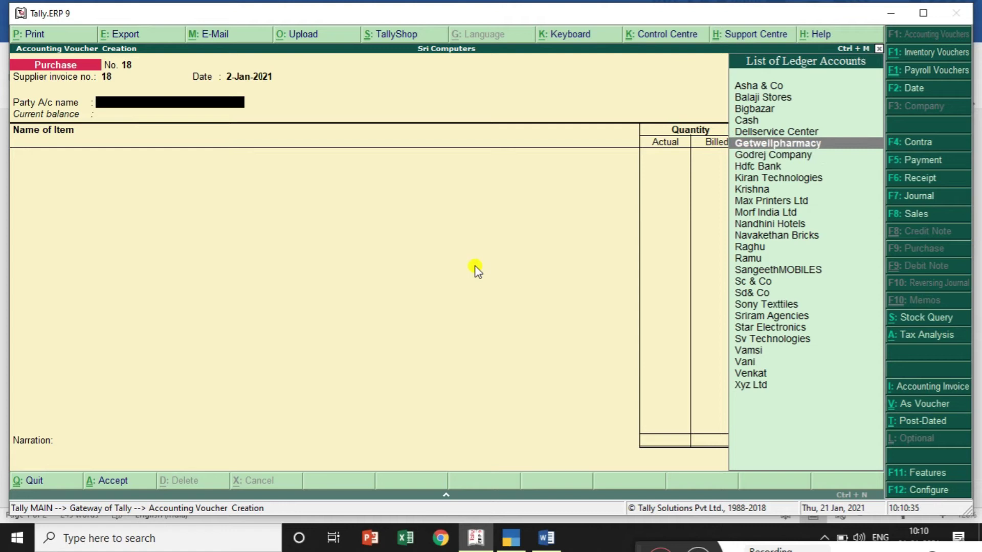
{"action": "key", "text": "Return"}
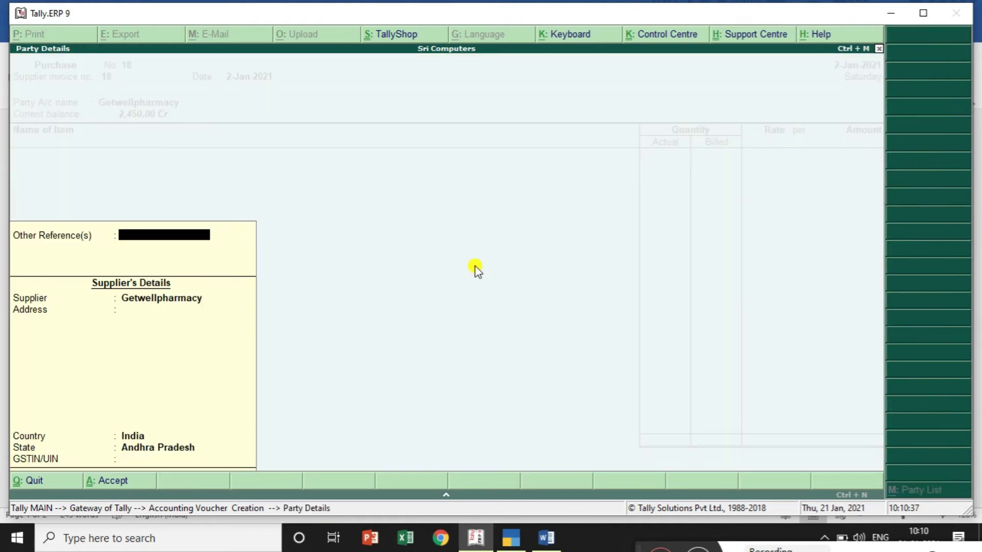
{"action": "key", "text": "Return"}
{"action": "type", "text": "A"}
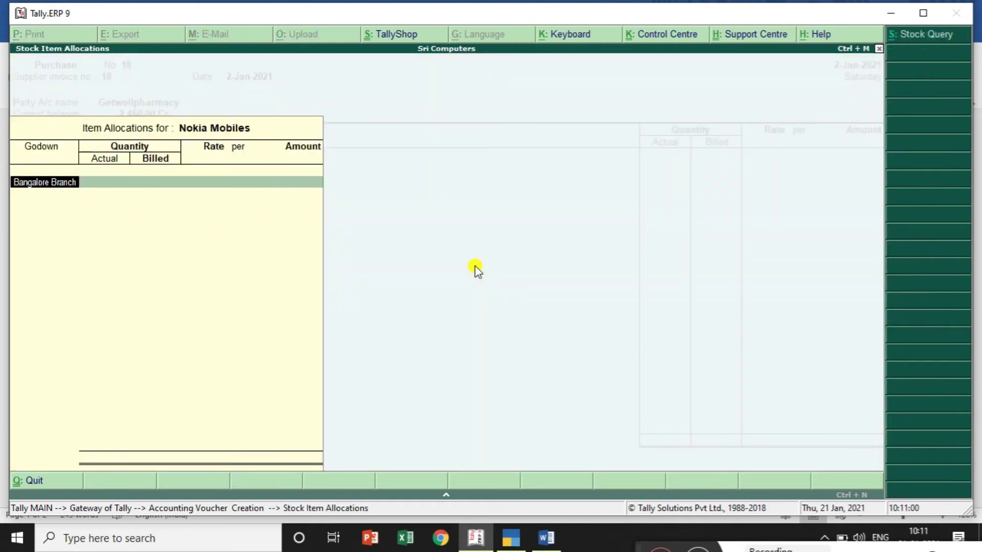
{"action": "key", "text": "Return"}
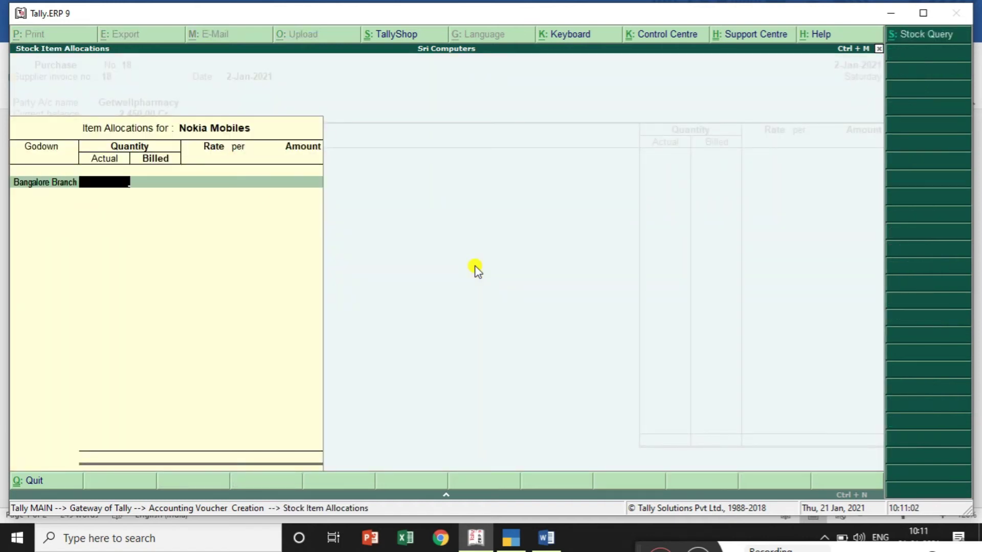
{"action": "type", "text": "10"}
{"action": "key", "text": "Return"}
{"action": "type", "text": "8"}
{"action": "key", "text": "Return"}
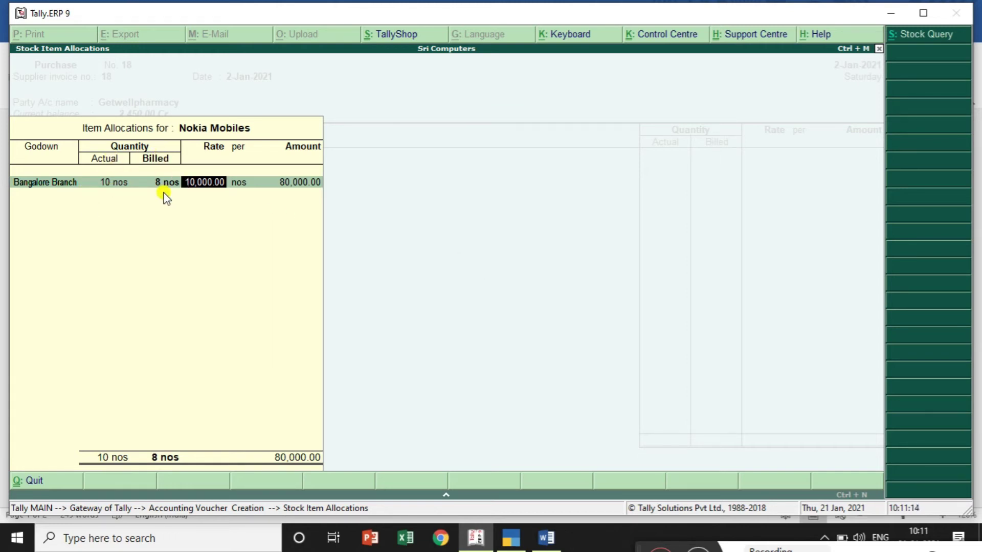
Accept the 10,000.00 rate and 80,000.00 amount, then pass through additional details and narration
{"action": "key", "text": "Return"}
{"action": "key", "text": "Return"}
{"action": "key", "text": "Return"}
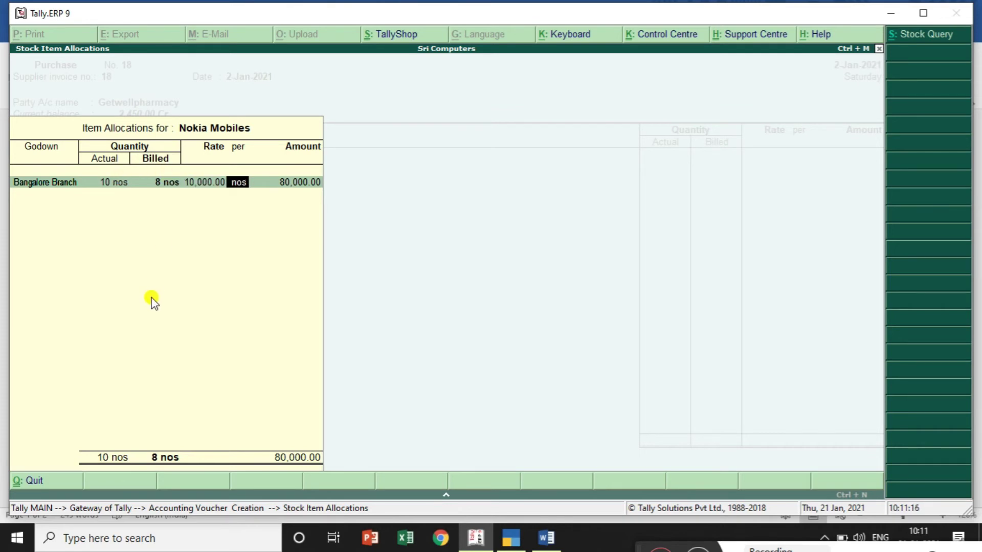
{"action": "key", "text": "Return"}
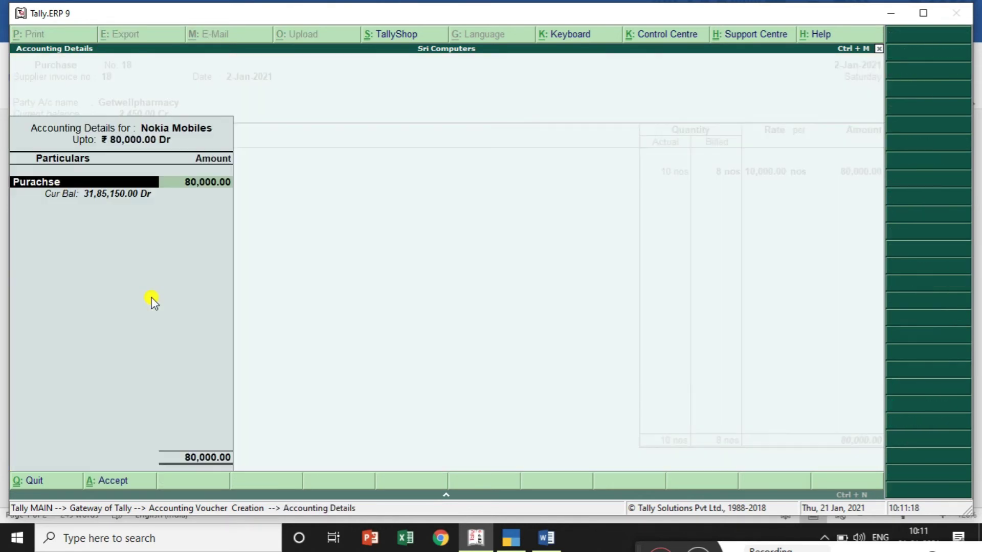
{"action": "key", "text": "Return"}
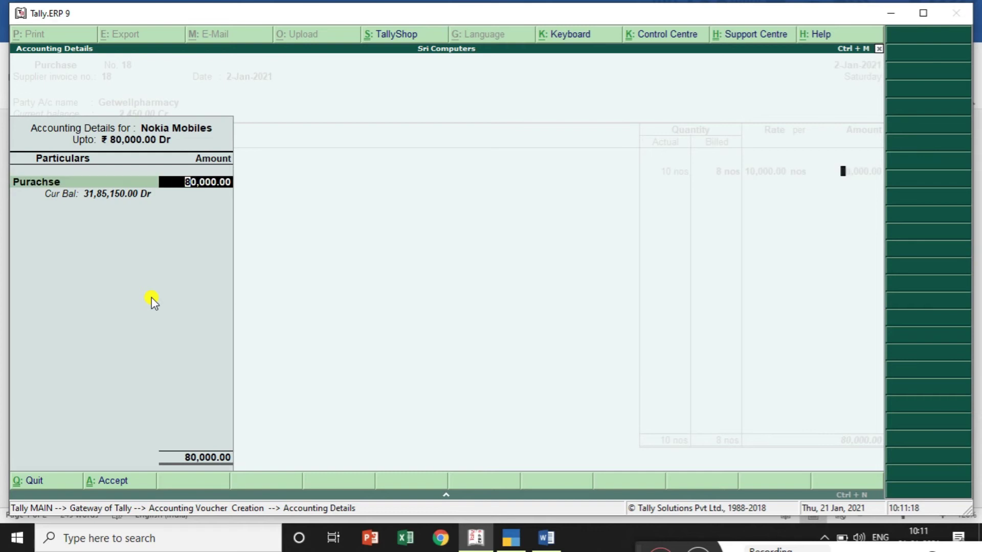
{"action": "key", "text": "Return"}
{"action": "key", "text": "Return"}
{"action": "key", "text": "Return"}
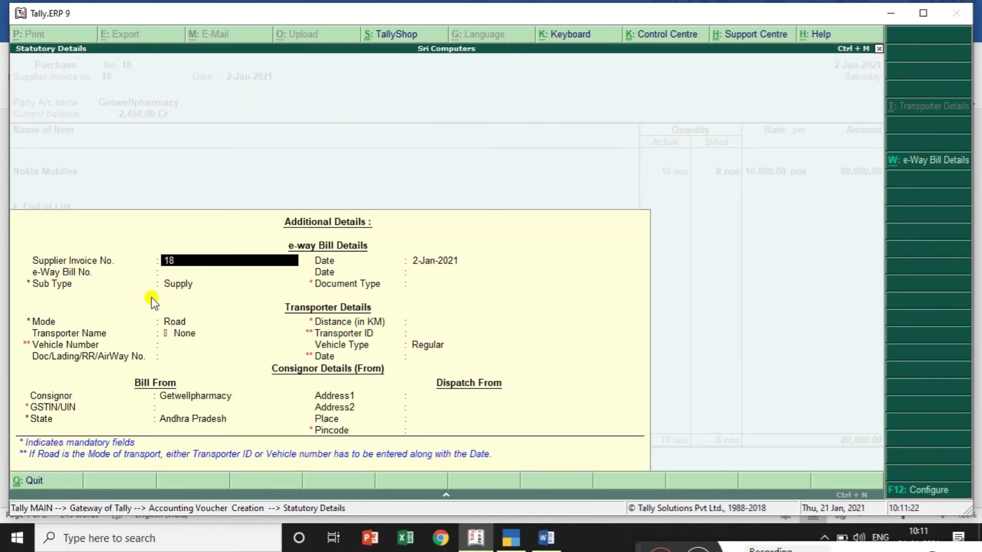
{"action": "key", "text": "Return"}
{"action": "key", "text": "Return"}
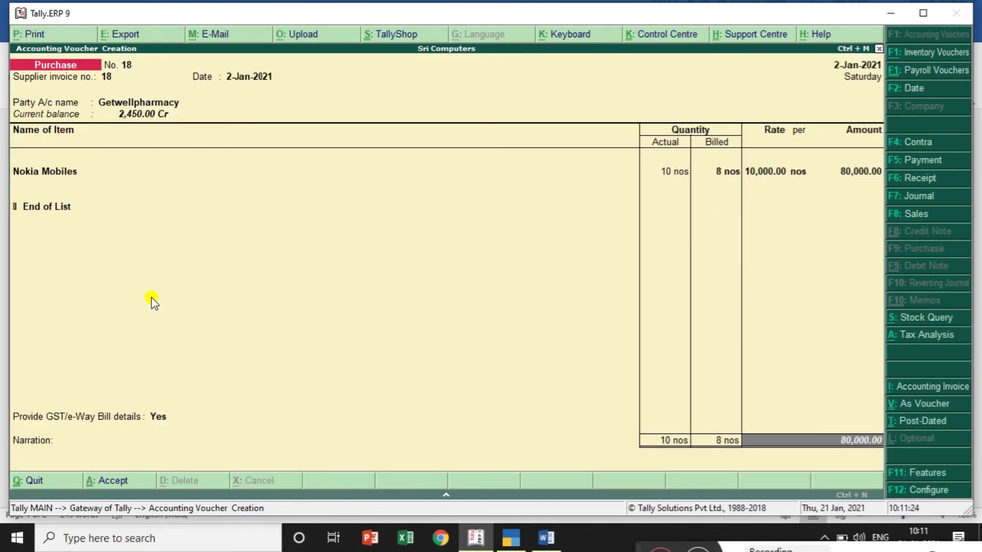
{"action": "key", "text": "Return"}
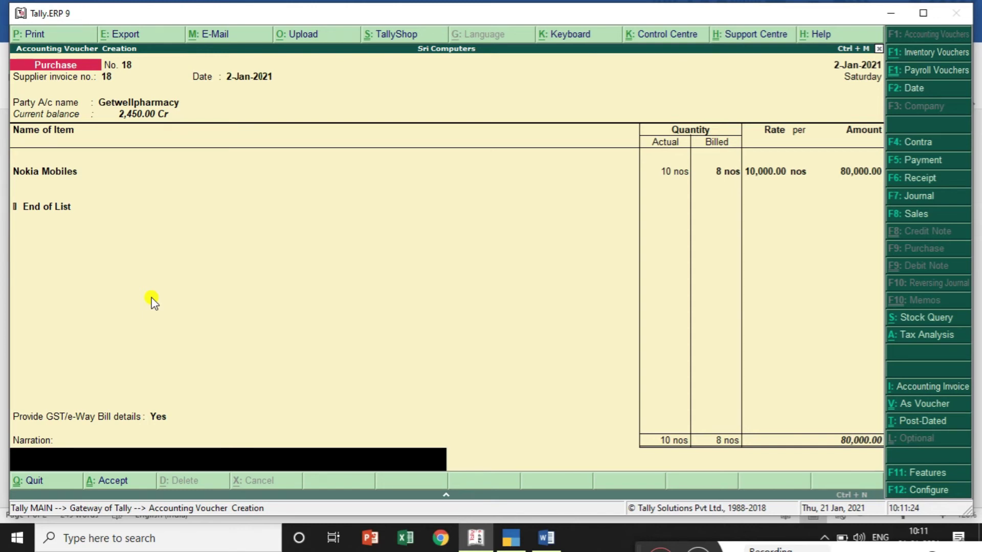
{"action": "key", "text": "Return"}
{"action": "key", "text": "Return"}
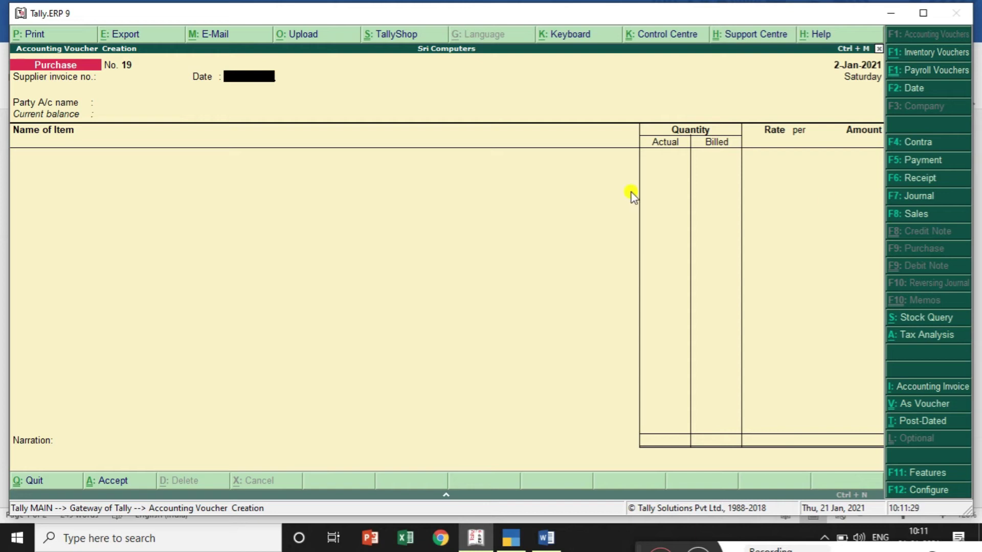
Switch to a sales voucher with reference 18 and Kiran Technologies as the party
{"action": "left_click", "coordinate": [905, 216]}
{"action": "type", "text": "18"}
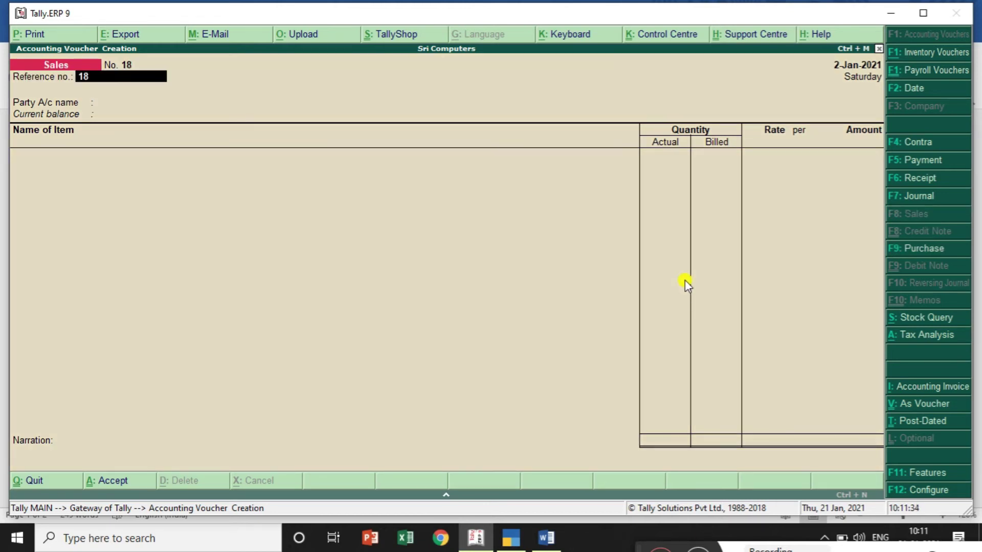
{"action": "key", "text": "Return"}
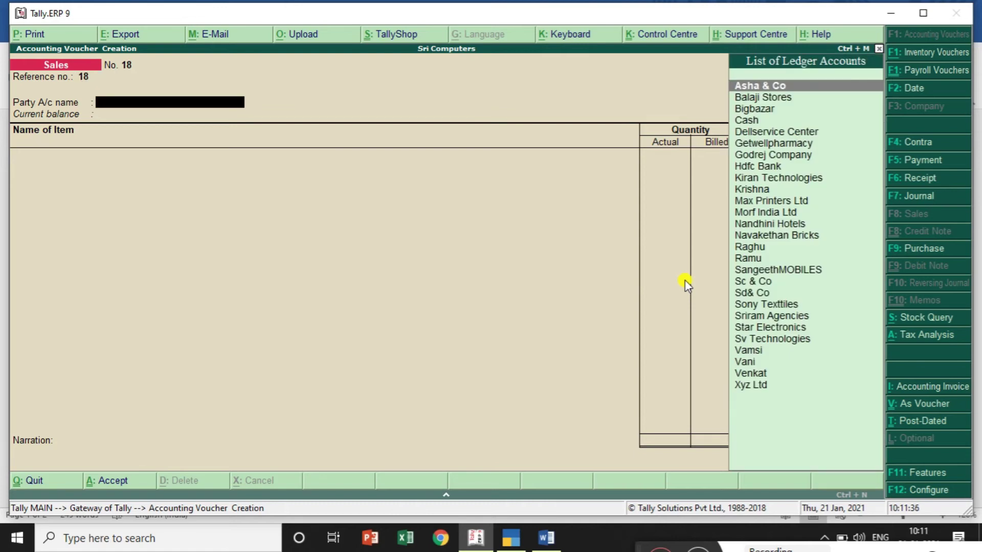
{"action": "key", "text": "Down"}
{"action": "key", "text": "Down"}
{"action": "key", "text": "Down"}
{"action": "key", "text": "Down"}
{"action": "key", "text": "Down"}
{"action": "key", "text": "Down"}
{"action": "key", "text": "Down"}
{"action": "key", "text": "Down"}
{"action": "key", "text": "Down"}
{"action": "key", "text": "Down"}
{"action": "key", "text": "Down"}
{"action": "key", "text": "Down"}
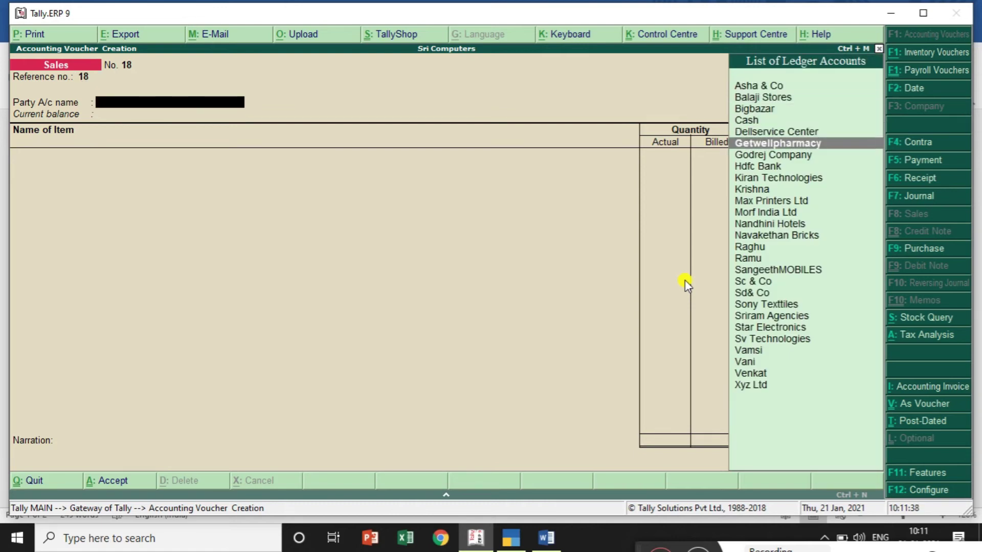
{"action": "key", "text": "Down"}
{"action": "key", "text": "Down"}
{"action": "key", "text": "Down"}
{"action": "key", "text": "Down"}
{"action": "key", "text": "Down"}
{"action": "key", "text": "Down"}
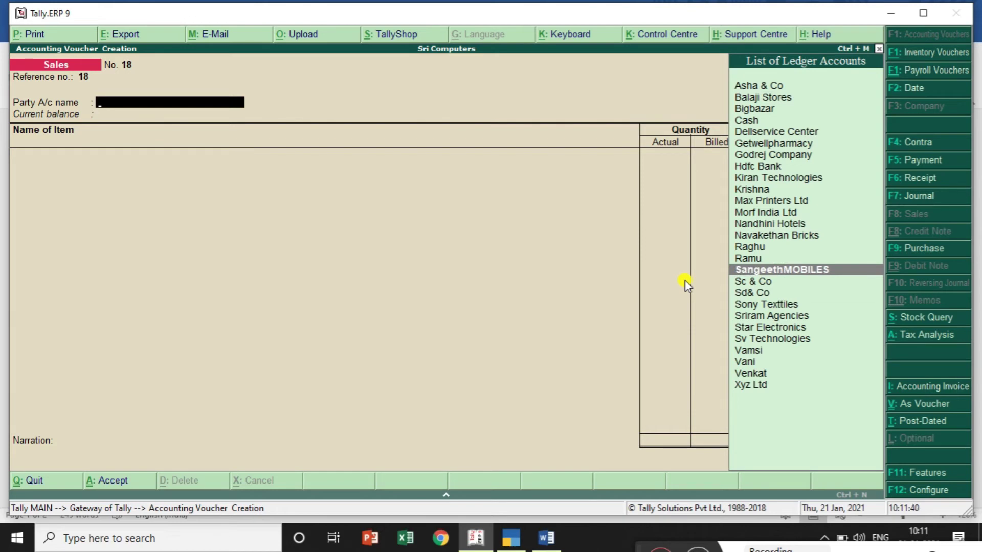
{"action": "key", "text": "Up"}
{"action": "key", "text": "Up"}
{"action": "key", "text": "Up"}
{"action": "key", "text": "Up"}
{"action": "key", "text": "Up"}
{"action": "key", "text": "Up"}
{"action": "key", "text": "Up"}
{"action": "key", "text": "Up"}
{"action": "key", "text": "Up"}
{"action": "key", "text": "Up"}
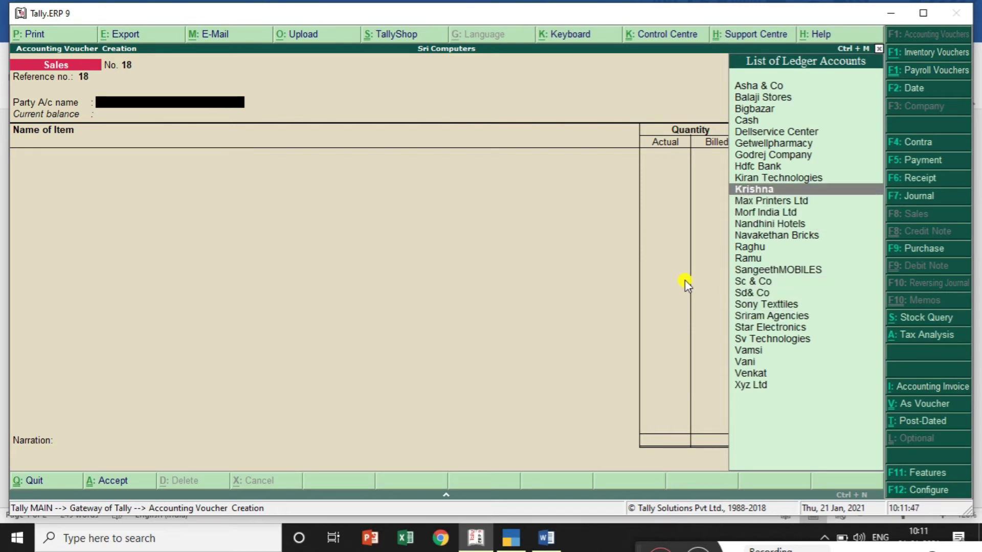
{"action": "key", "text": "Return"}
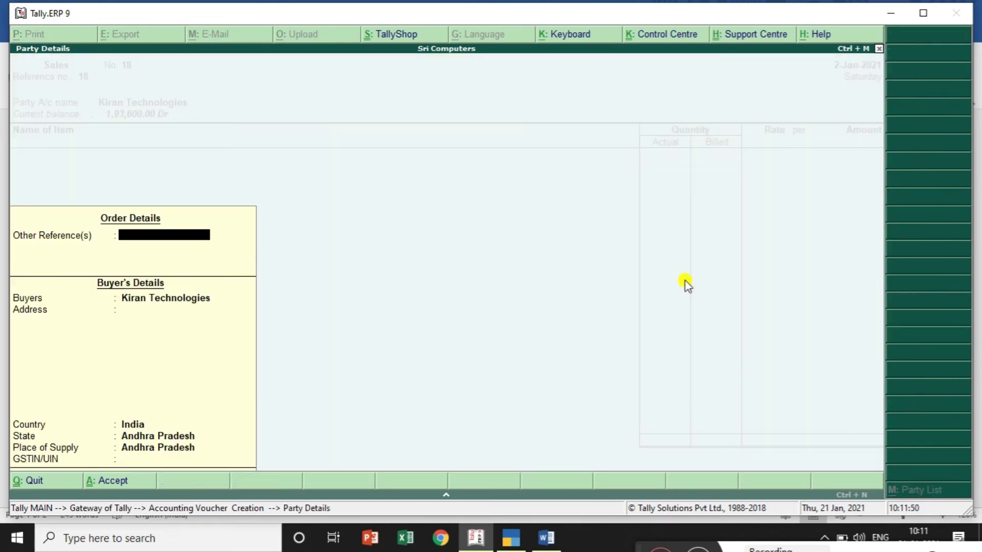
{"action": "key", "text": "Return"}
{"action": "type", "text": "no"}
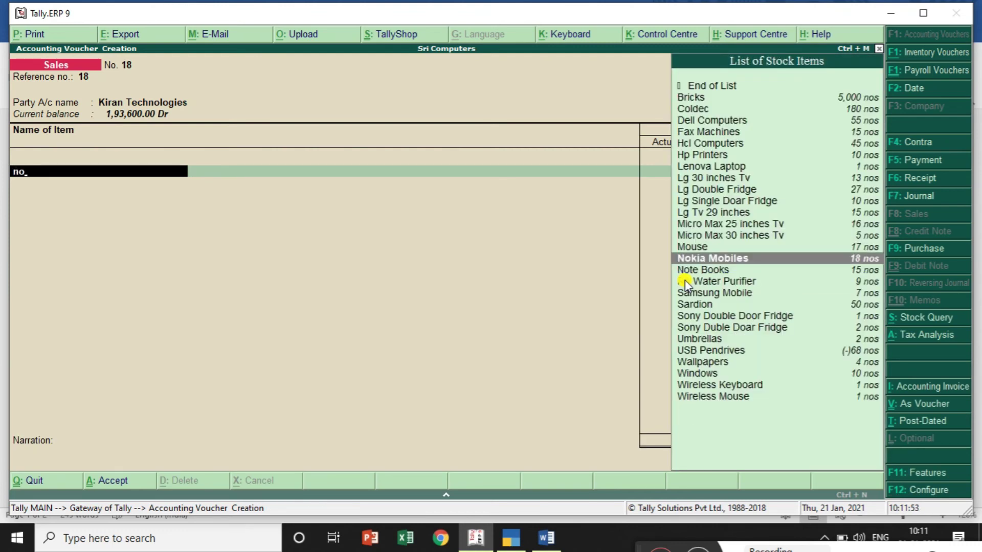
Add Nokia Mobiles from Bangalore Branch: 5 actual, 4 billed at 10,000.00, totalling 40,000.00
{"action": "key", "text": "Return"}
{"action": "type", "text": "B"}
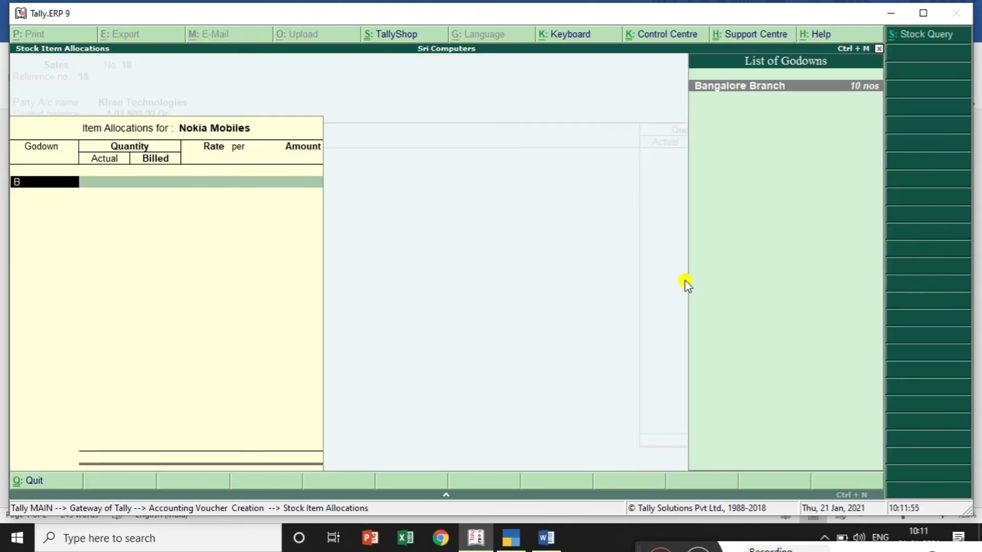
{"action": "key", "text": "Return"}
{"action": "type", "text": "5"}
{"action": "key", "text": "Return"}
{"action": "type", "text": "4"}
{"action": "key", "text": "Return"}
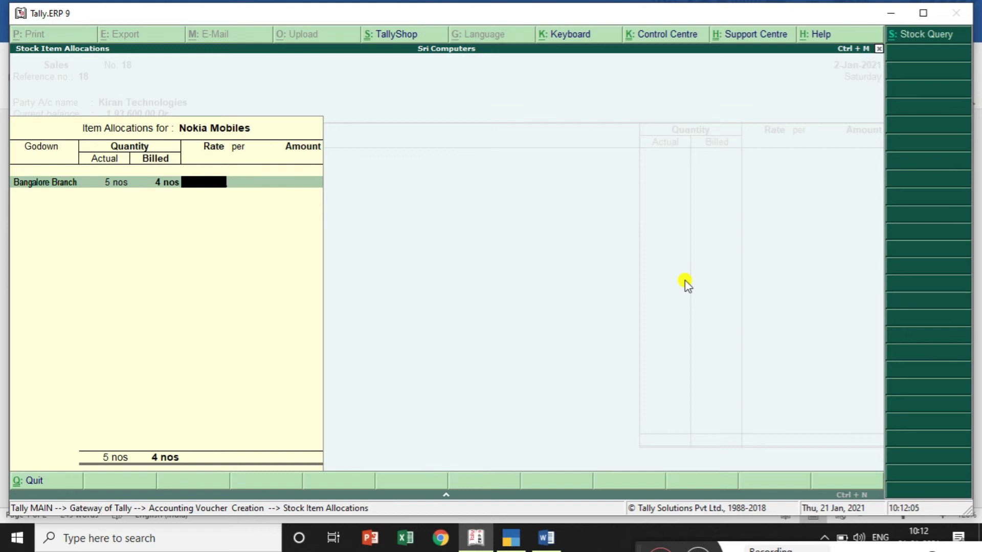
{"action": "type", "text": "0000"}
{"action": "key", "text": "Return"}
{"action": "key", "text": "Return"}
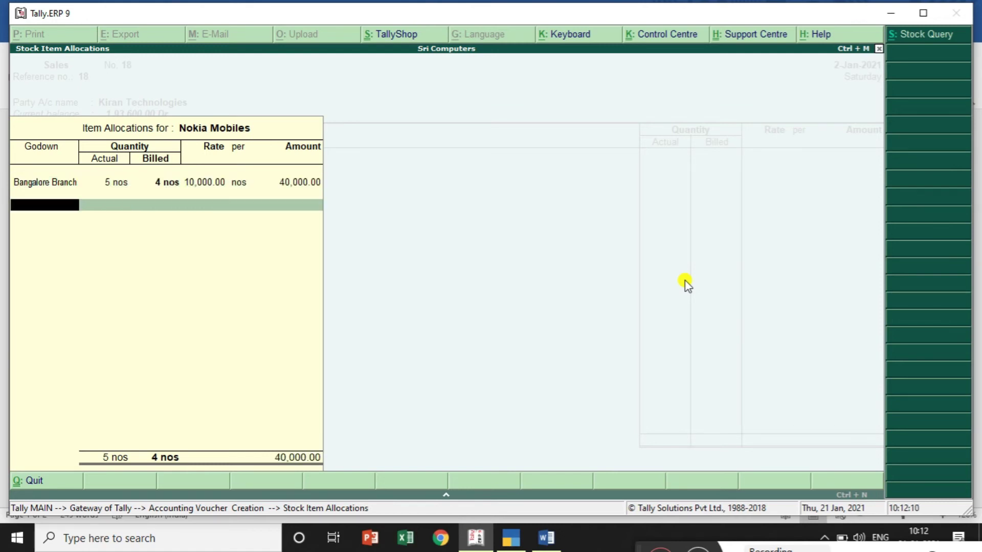
{"action": "key", "text": "Return"}
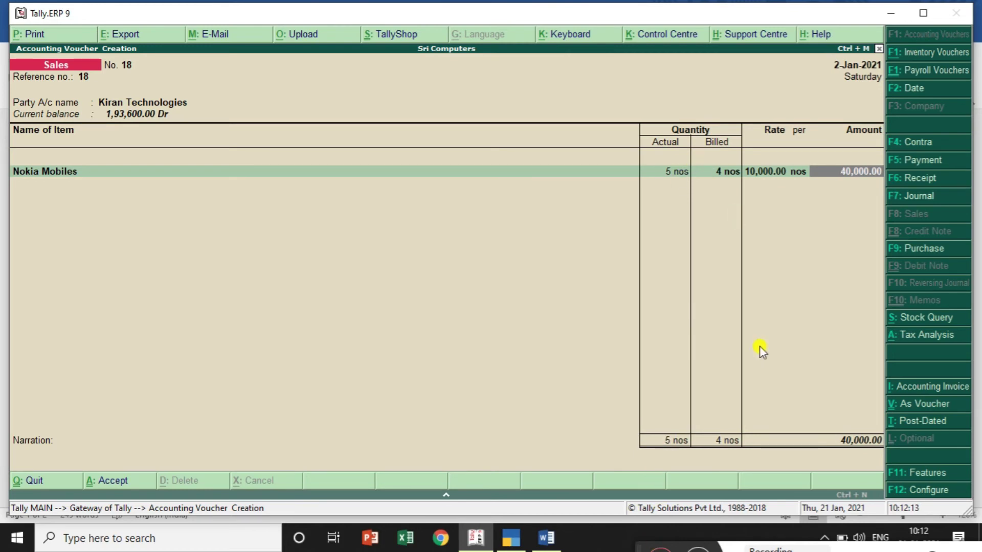
Set the Nokia Mobiles accounting ledger to Sales and recheck its details
{"action": "key", "text": "Return"}
{"action": "key", "text": "Return"}
{"action": "key", "text": "Return"}
{"action": "key", "text": "BackSpace"}
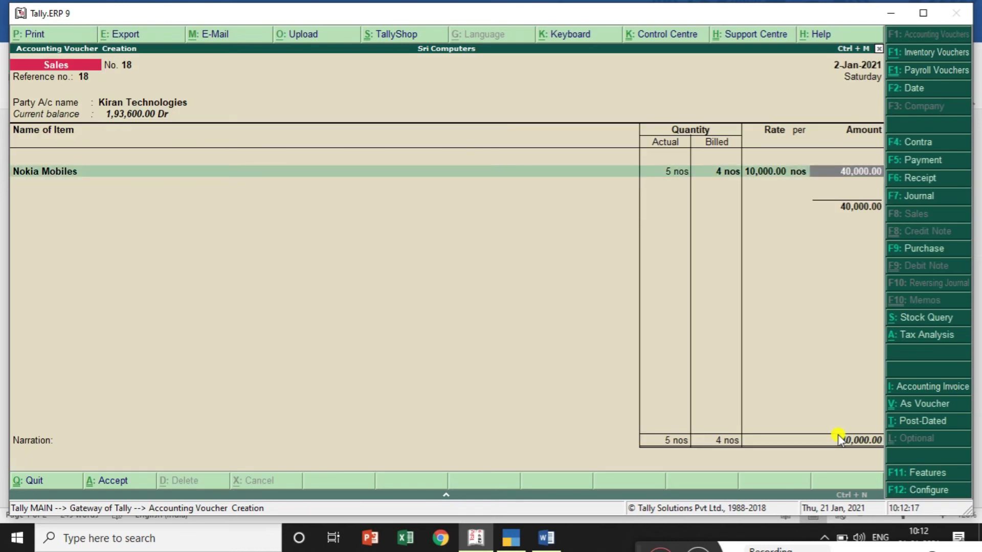
{"action": "key", "text": "Return"}
{"action": "type", "text": "Sa"}
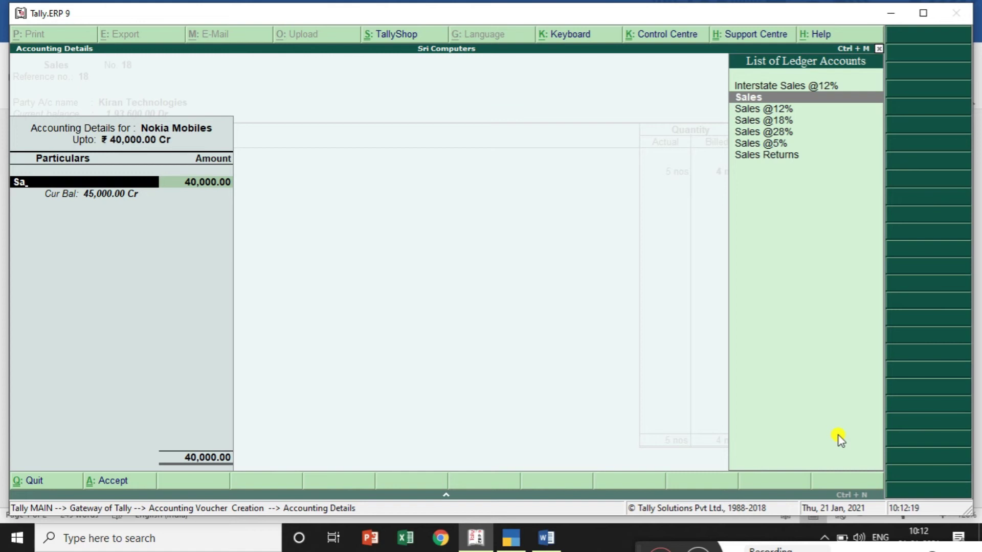
{"action": "key", "text": "Return"}
{"action": "key", "text": "Return"}
{"action": "key", "text": "Return"}
{"action": "key", "text": "Return"}
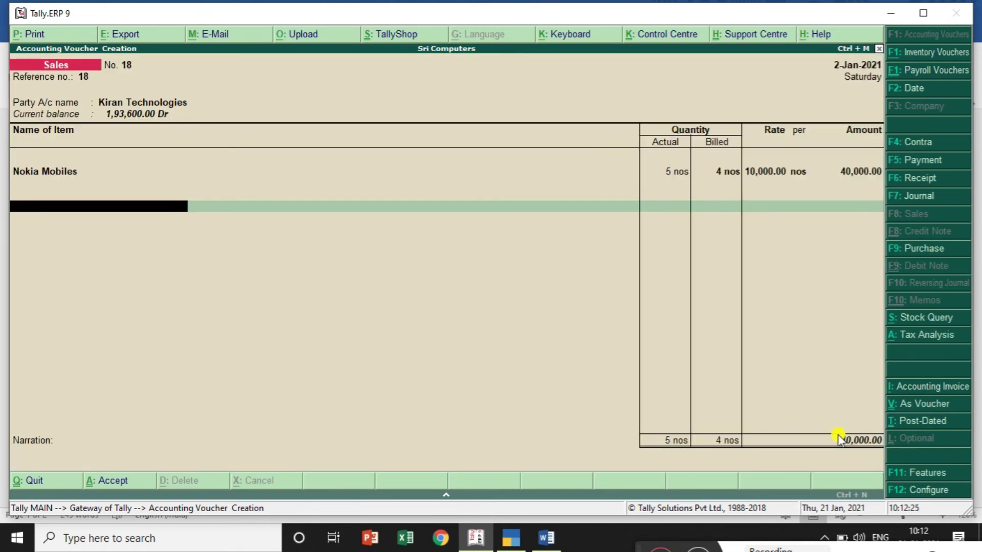
{"action": "key", "text": "BackSpace"}
{"action": "key", "text": "Return"}
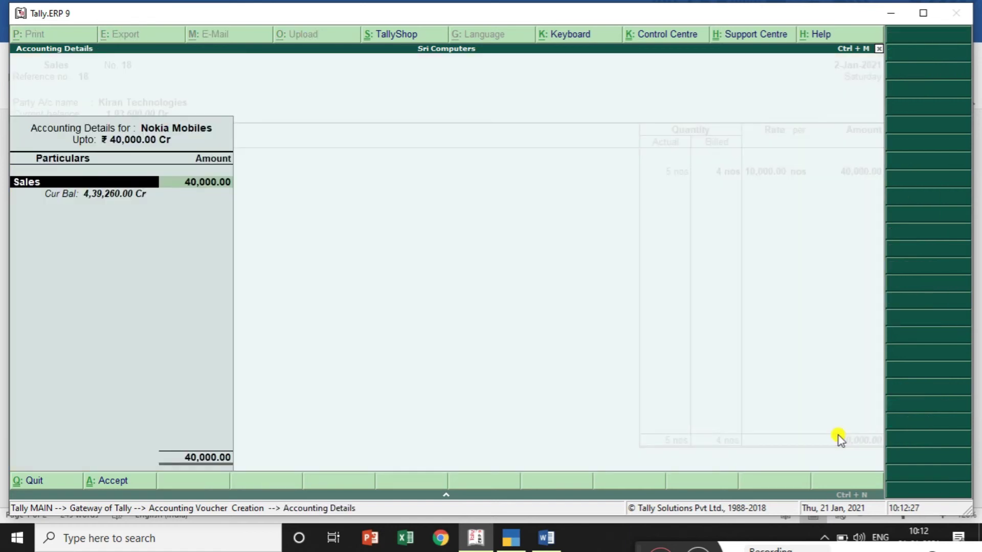
{"action": "key", "text": "Return"}
{"action": "key", "text": "Return"}
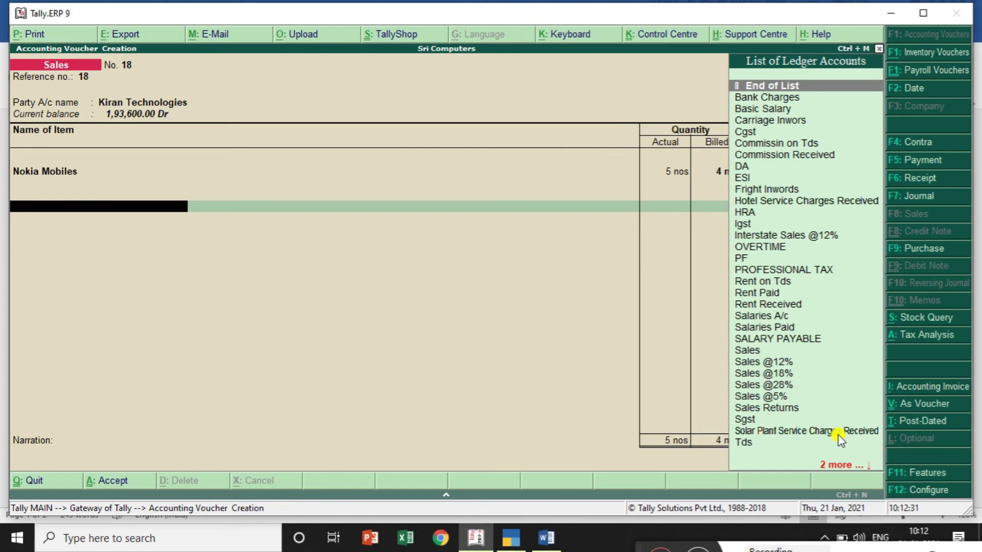
On the next item line, create stock item Charger with unit nos via Alt+C
{"action": "type", "text": "H"}
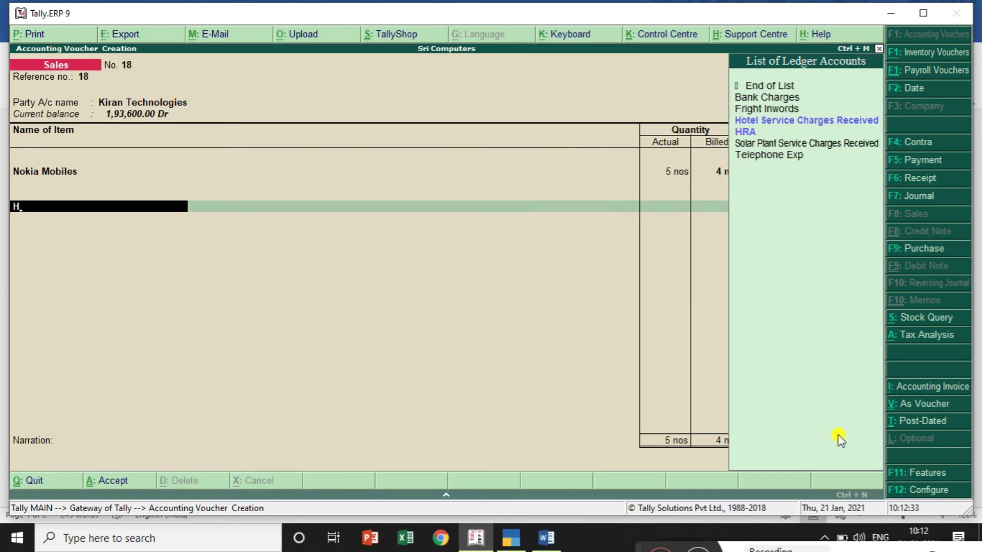
{"action": "key", "text": "BackSpace"}
{"action": "type", "text": "C"}
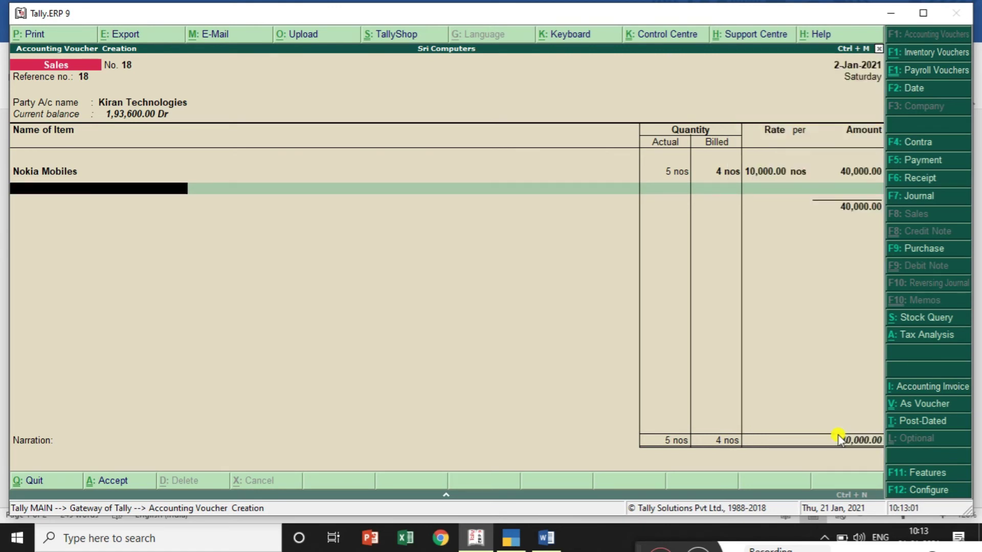
{"action": "key", "text": "alt+c"}
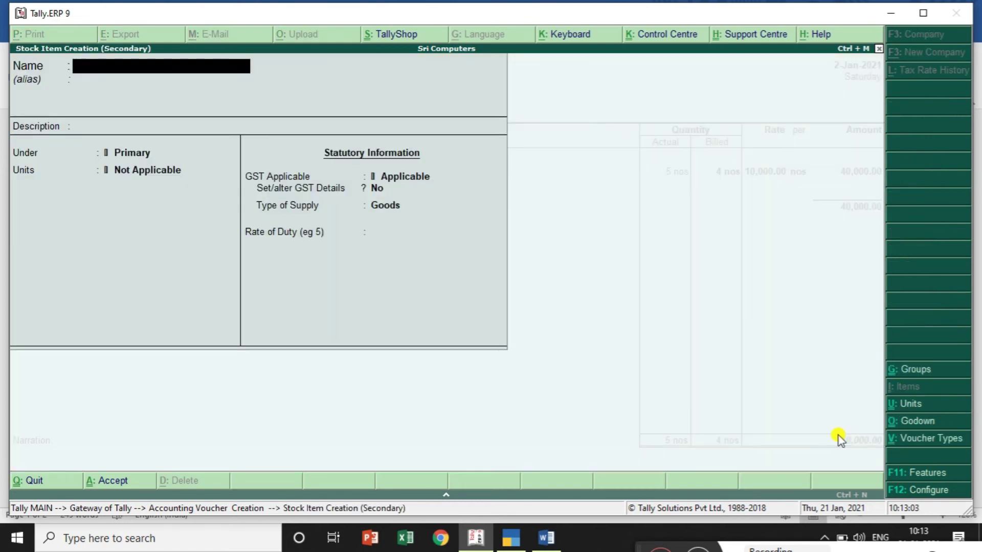
{"action": "type", "text": "Charger"}
{"action": "key", "text": "Return"}
{"action": "key", "text": "Return"}
{"action": "key", "text": "Return"}
{"action": "key", "text": "Return"}
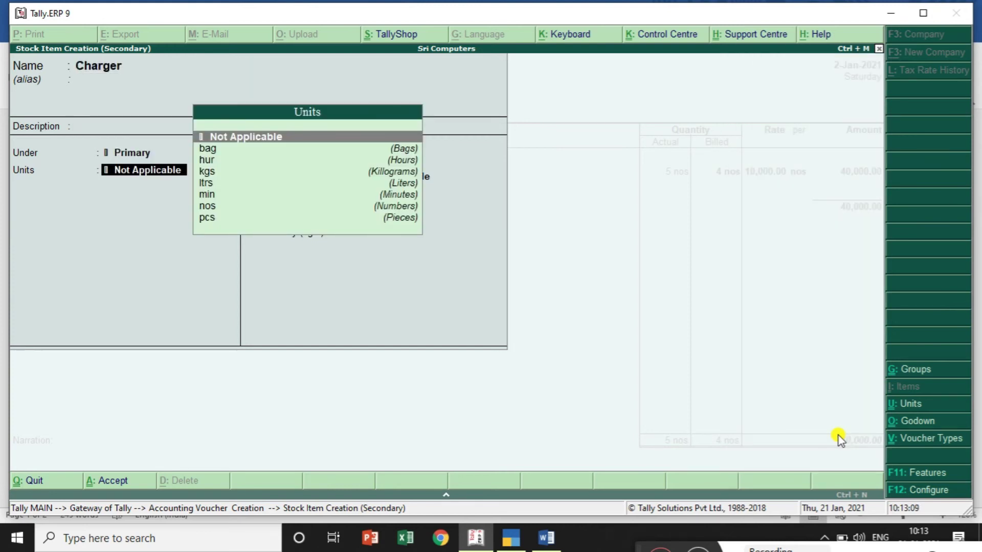
{"action": "key", "text": "Down"}
{"action": "key", "text": "Down"}
{"action": "key", "text": "Down"}
{"action": "key", "text": "Down"}
{"action": "key", "text": "Down"}
{"action": "key", "text": "Down"}
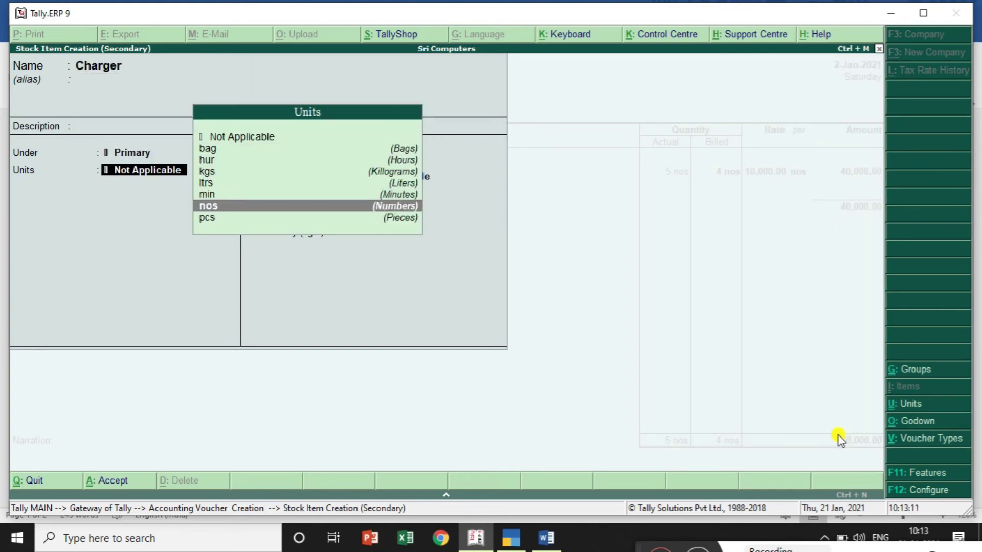
{"action": "key", "text": "Return"}
{"action": "key", "text": "Return"}
{"action": "key", "text": "Return"}
{"action": "key", "text": "Return"}
{"action": "key", "text": "Return"}
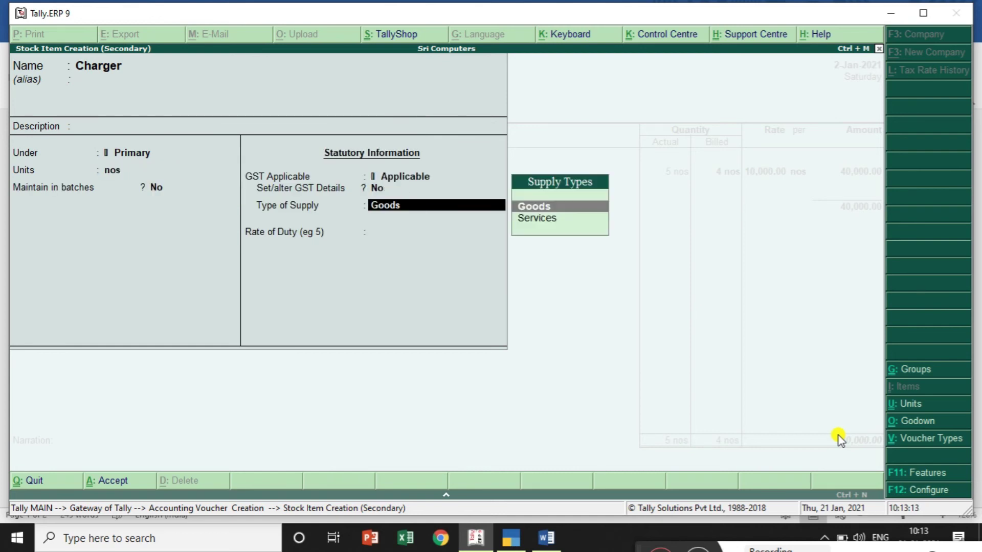
{"action": "key", "text": "Return"}
{"action": "key", "text": "Return"}
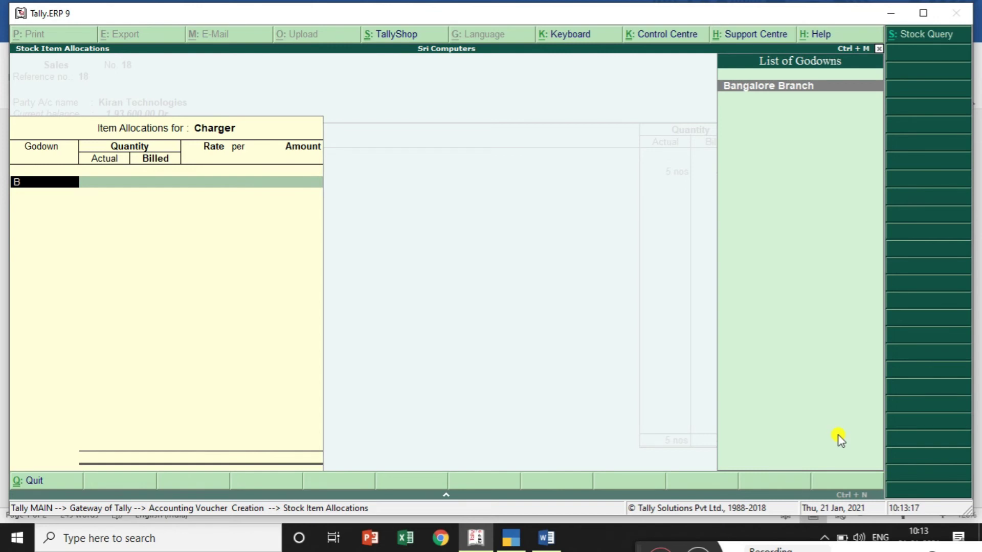
Allocate the free Charger to Bangalore Branch with actual and billed quantity 1 and no rate
{"action": "key", "text": "Return"}
{"action": "type", "text": "1"}
{"action": "key", "text": "Return"}
{"action": "key", "text": "Return"}
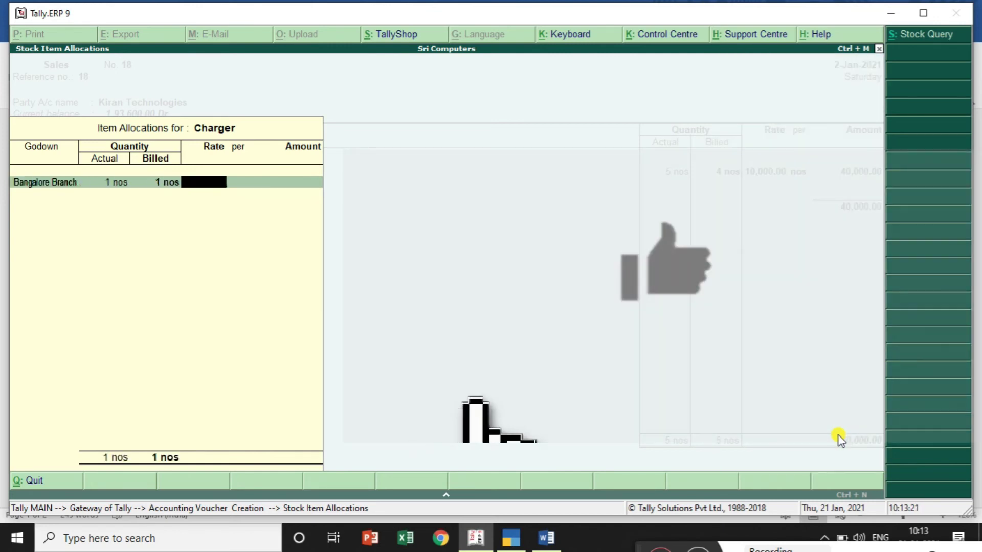
{"action": "key", "text": "Return"}
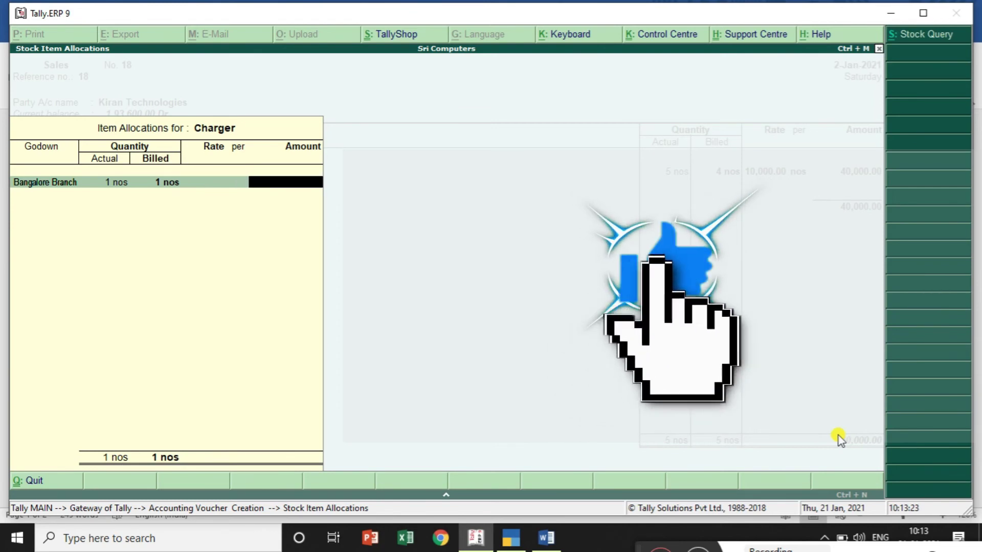
{"action": "key", "text": "Return"}
{"action": "key", "text": "Return"}
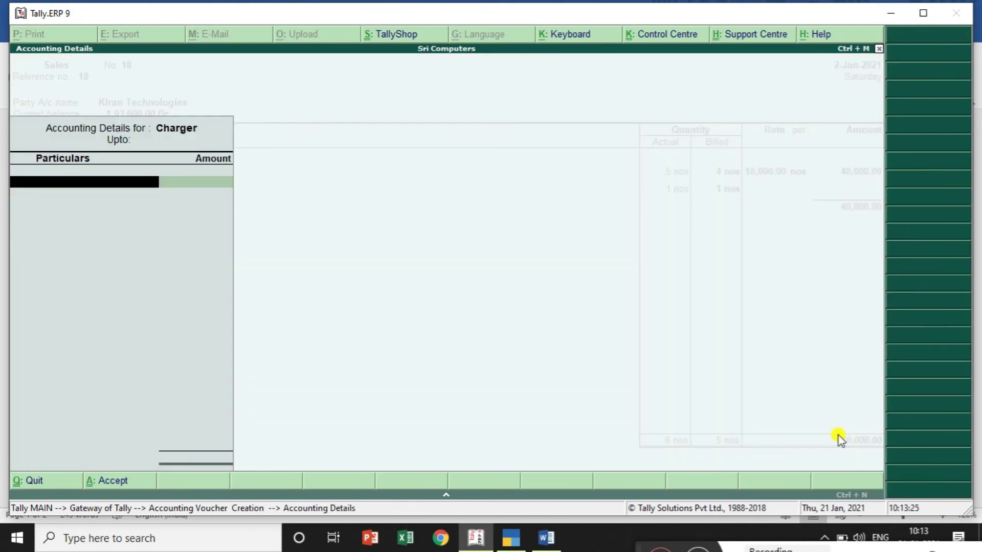
{"action": "key", "text": "Return"}
Post the Charger to the Sales ledger, save sales voucher 18 without narration, and view Stock Summary
{"action": "key", "text": "BackSpace"}
{"action": "type", "text": "Sa"}
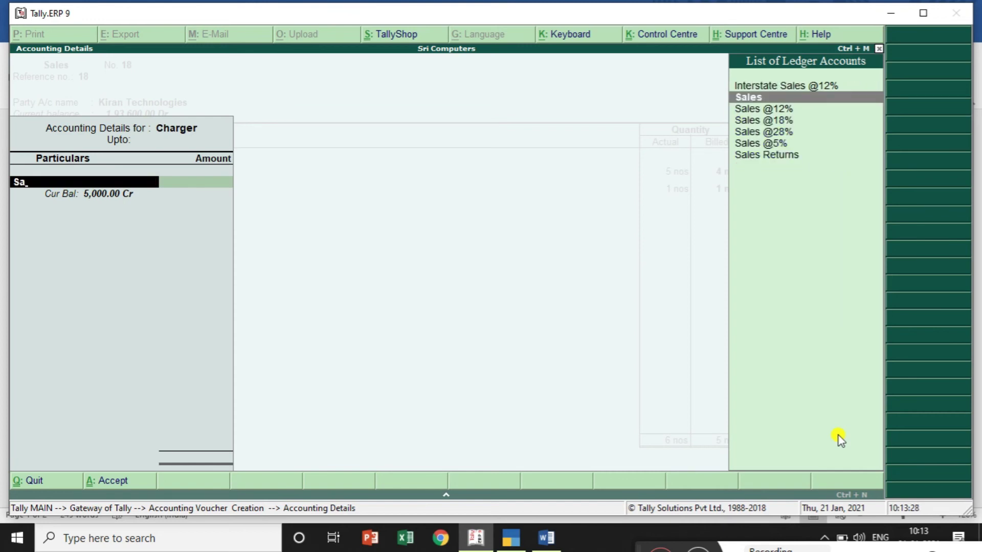
{"action": "key", "text": "Return"}
{"action": "key", "text": "Return"}
{"action": "key", "text": "Return"}
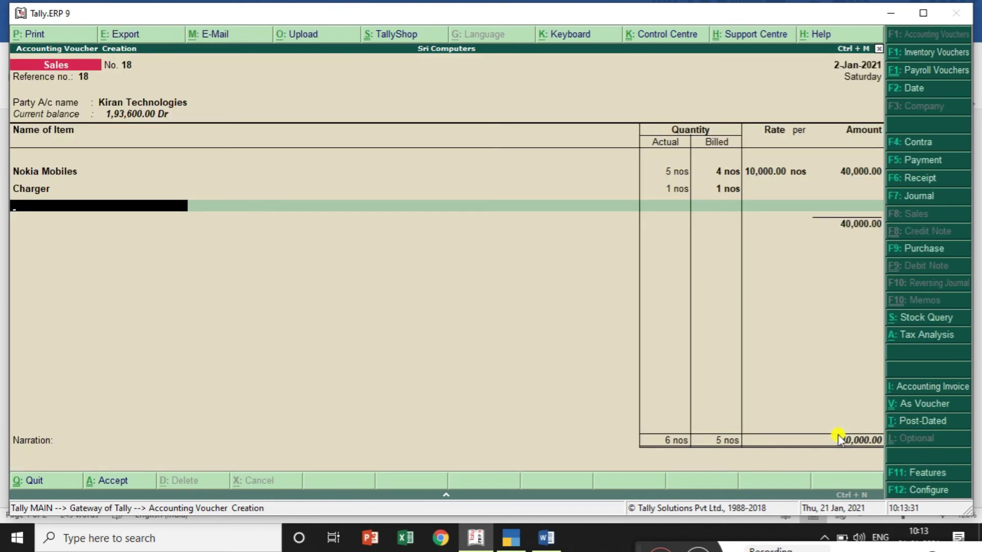
{"action": "key", "text": "Return"}
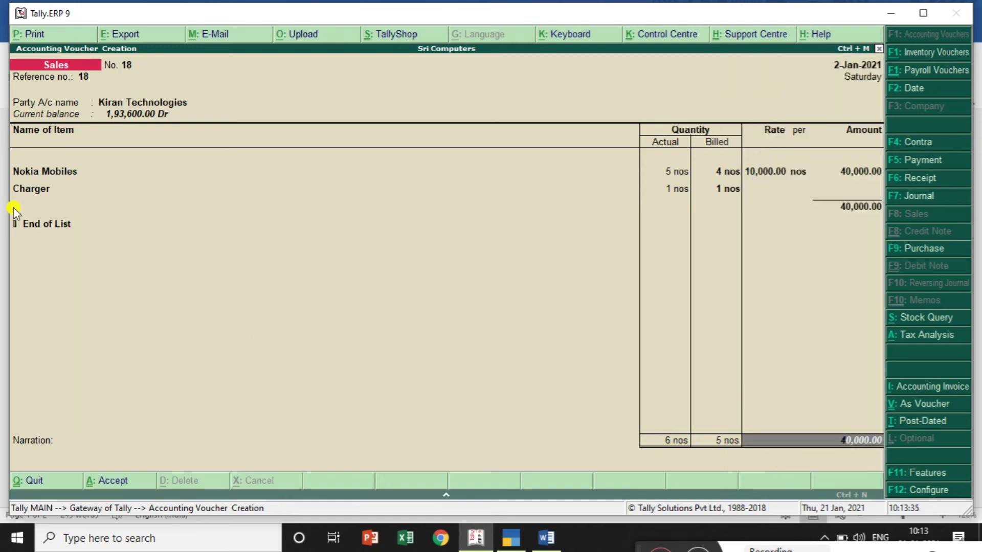
{"action": "key", "text": "Return"}
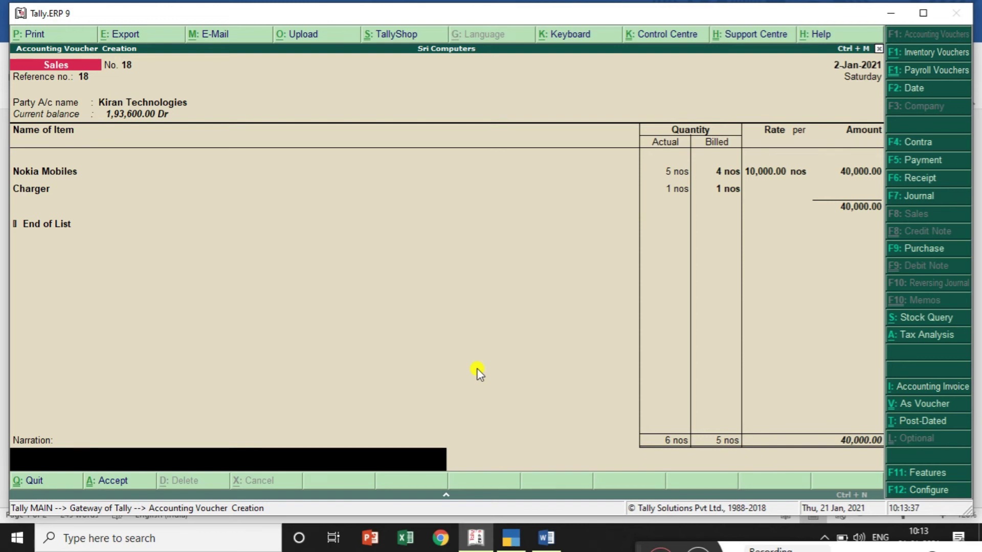
{"action": "key", "text": "Return"}
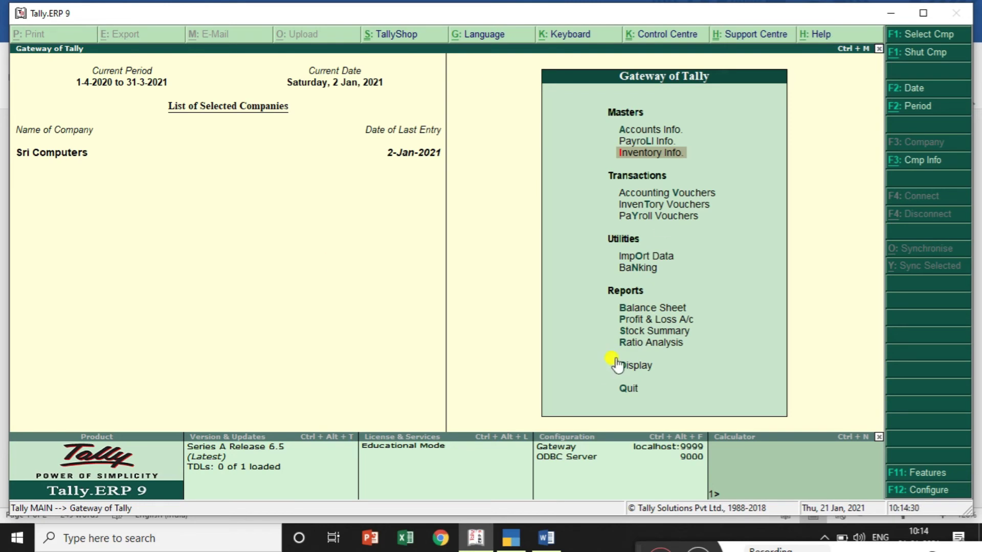
{"action": "left_click", "coordinate": [657, 332]}
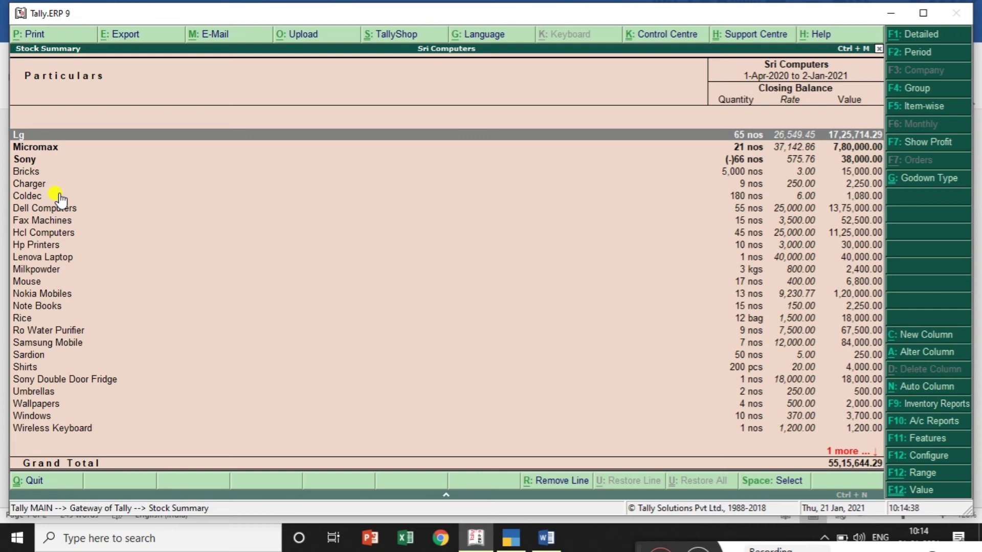
Drill from Stock Summary into Shirts' January vouchers and the Sony Texttiles purchase voucher
{"action": "key", "text": "Down"}
{"action": "key", "text": "Down"}
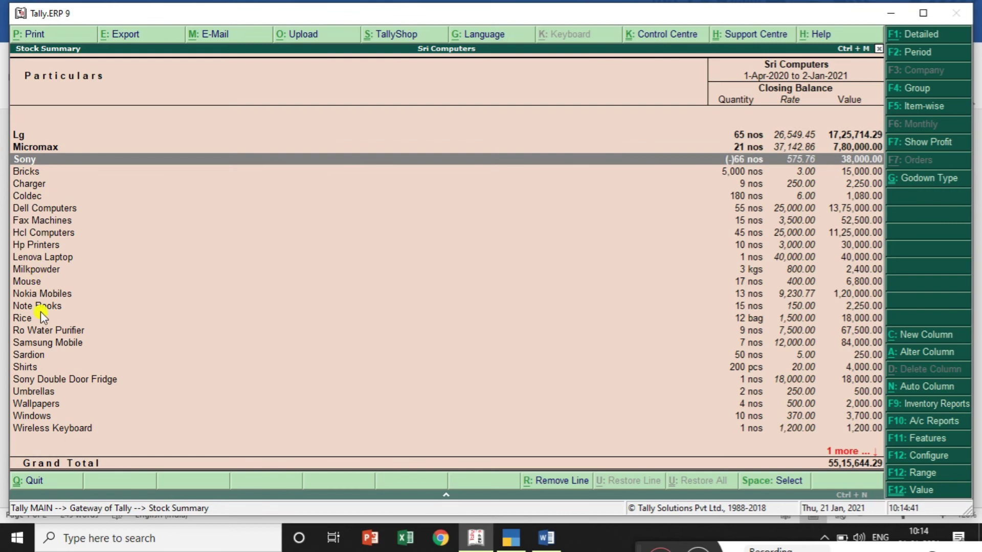
{"action": "left_click", "coordinate": [40, 370]}
{"action": "left_click", "coordinate": [41, 369]}
{"action": "key", "text": "Return"}
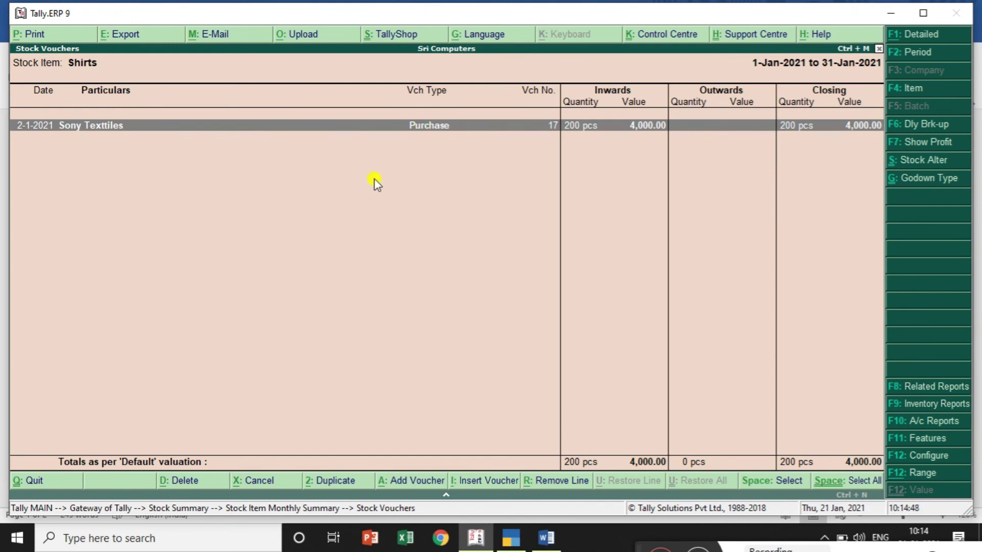
{"action": "key", "text": "Return"}
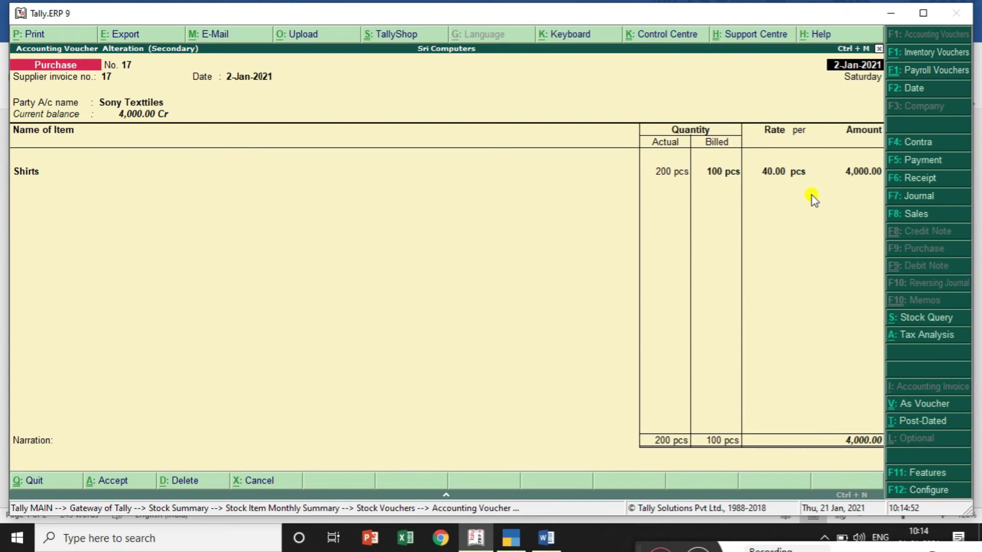
Review the Sony Texttiles voucher's 200 pcs actual and 100 billed, then back out to Stock Summary
{"action": "key", "text": "Escape"}
{"action": "key", "text": "y"}
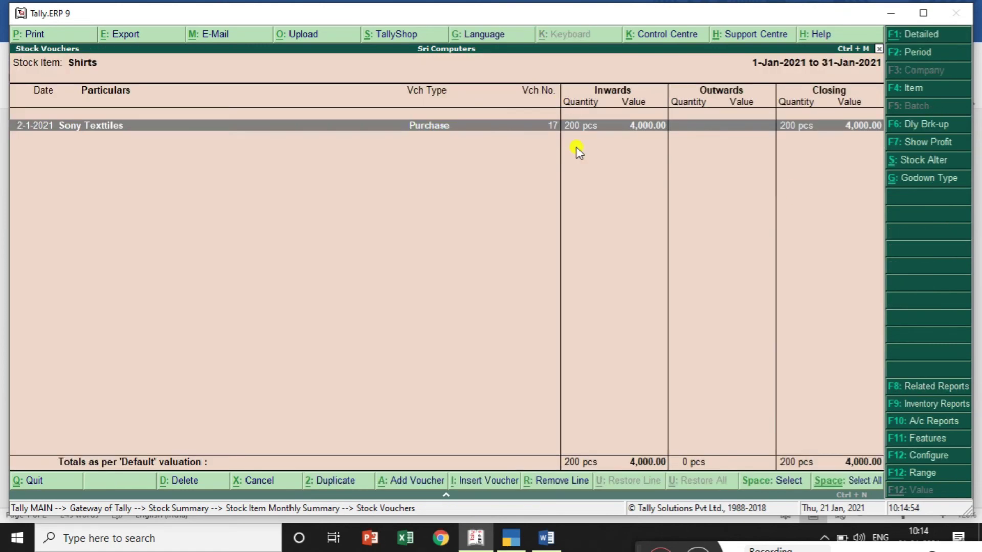
{"action": "key", "text": "Return"}
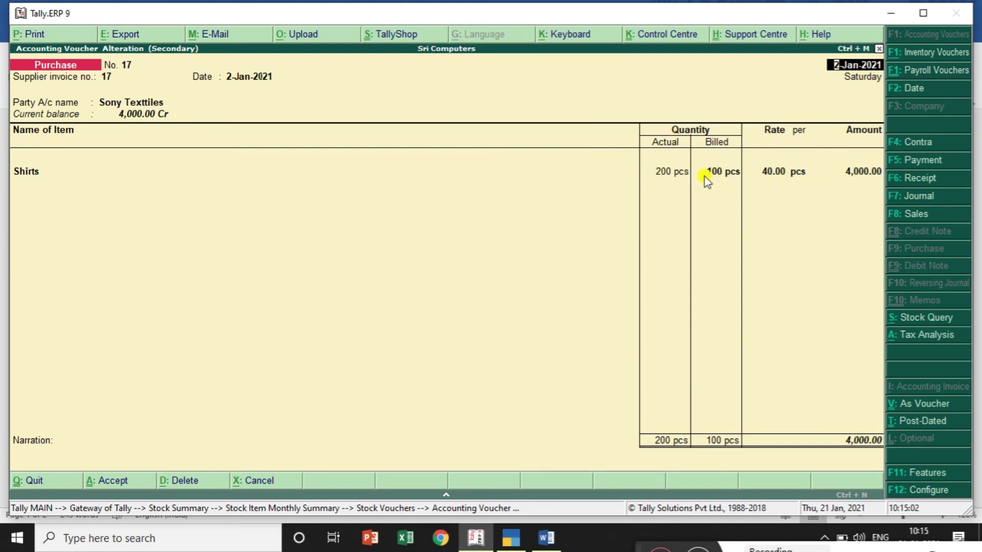
{"action": "key", "text": "Escape"}
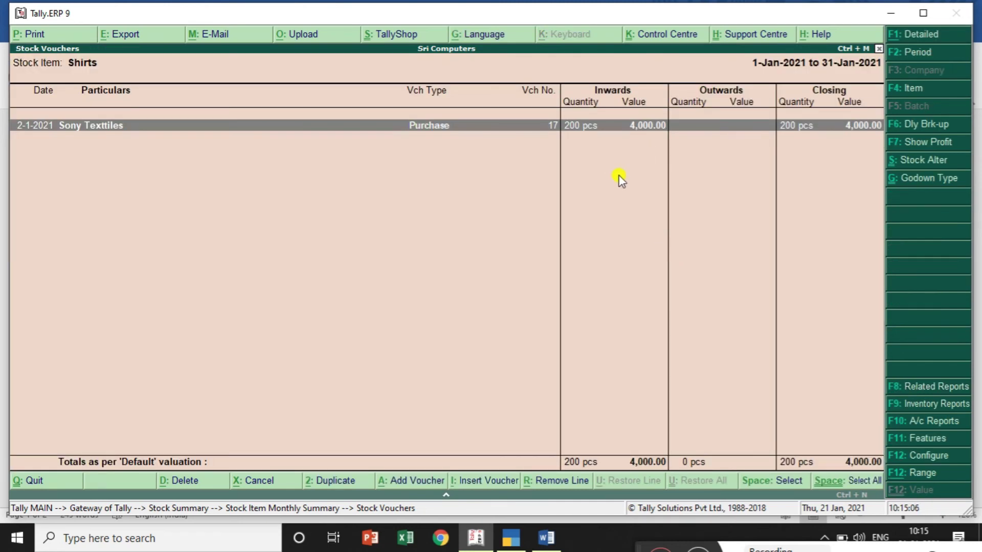
{"action": "key", "text": "Escape"}
{"action": "key", "text": "Escape"}
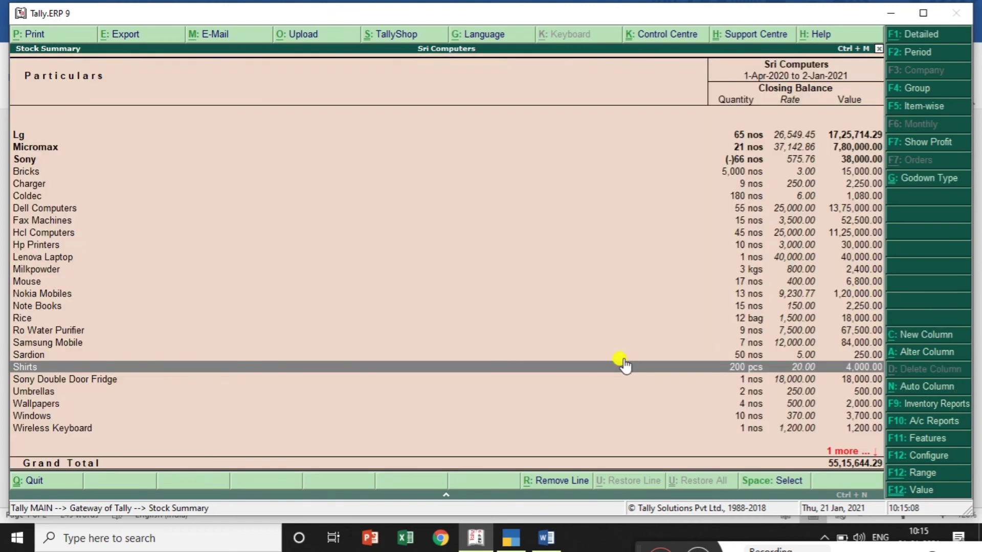
{"action": "key", "text": "Escape"}
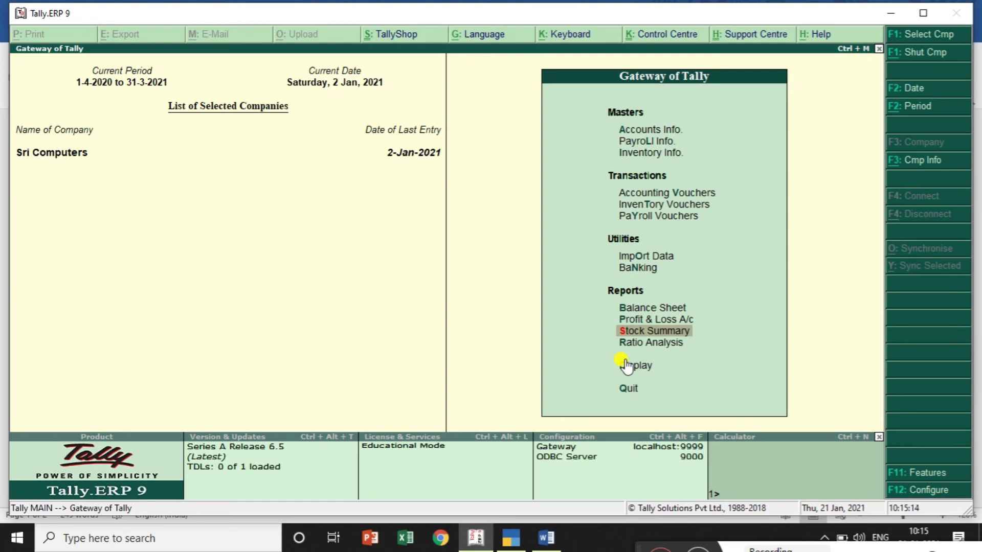
{"action": "left_click", "coordinate": [626, 365]}
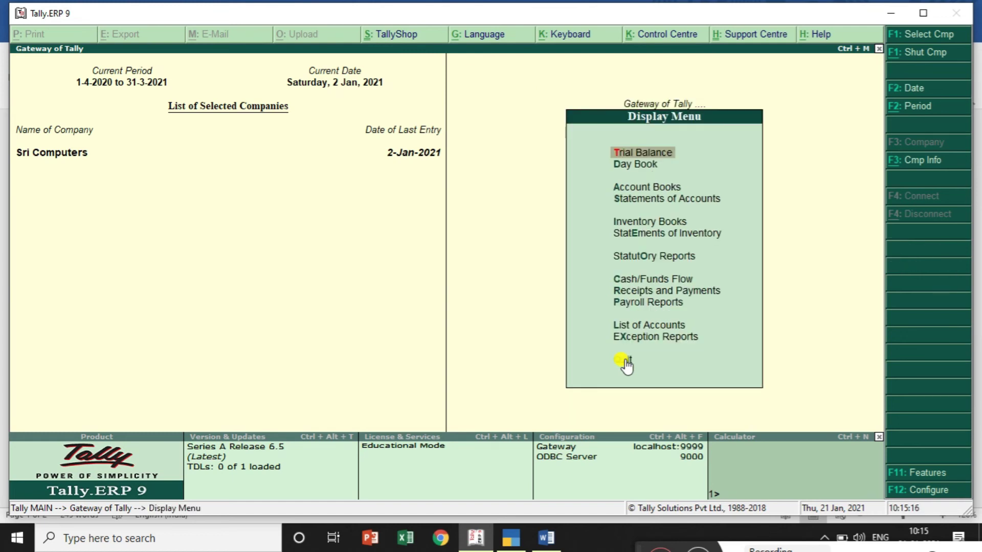
{"action": "key", "text": "Down"}
{"action": "key", "text": "Down"}
{"action": "key", "text": "Return"}
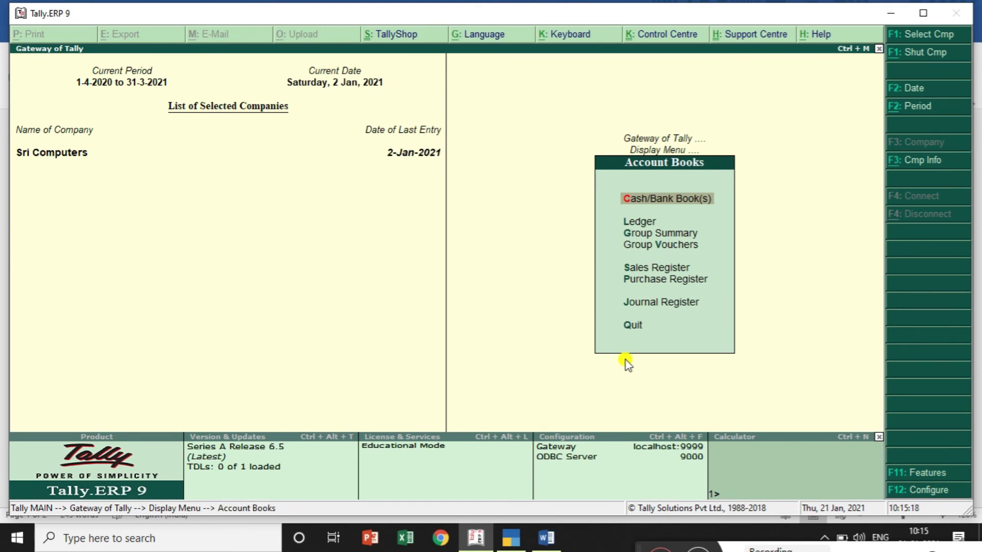
{"action": "key", "text": "Down"}
{"action": "key", "text": "Return"}
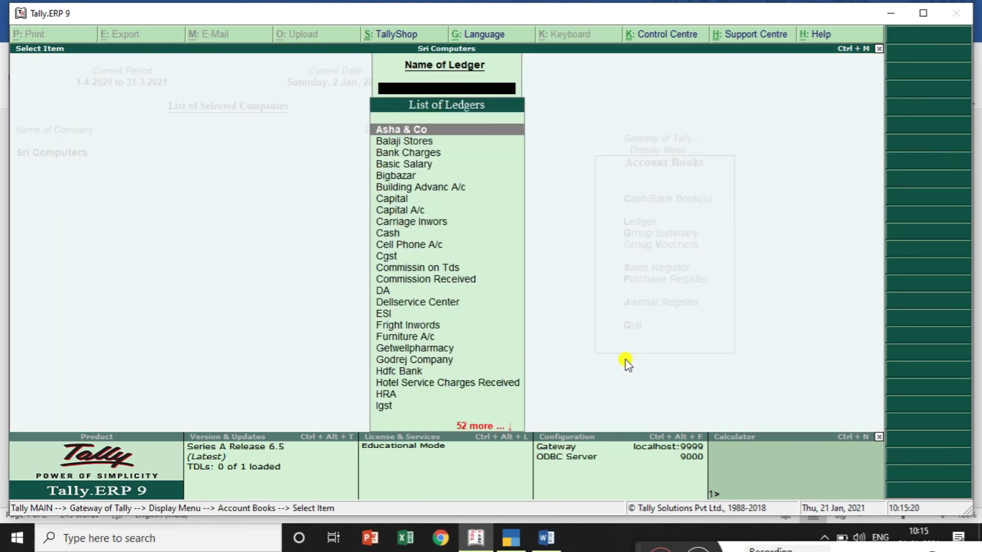
{"action": "type", "text": "So"}
{"action": "key", "text": "Down"}
{"action": "key", "text": "Return"}
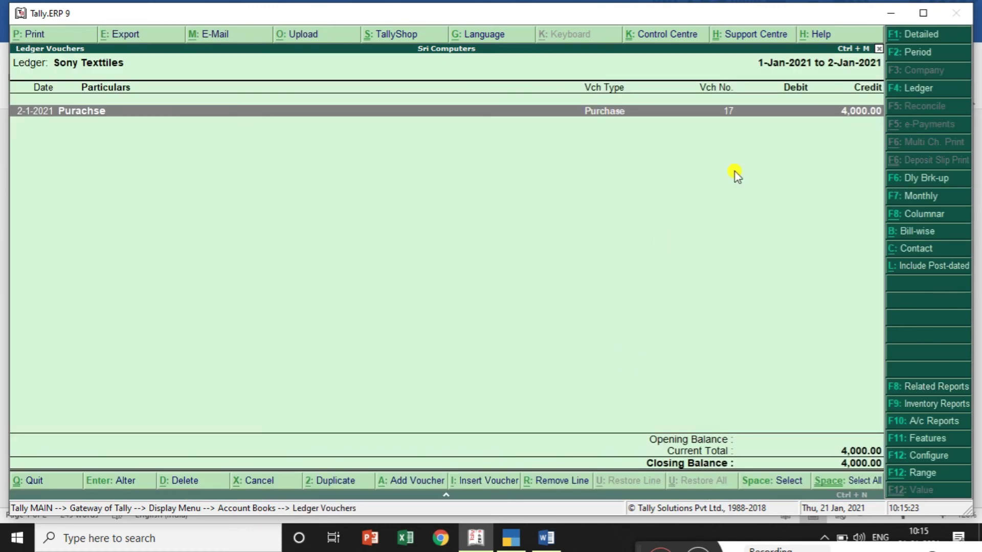
{"action": "key", "text": "Return"}
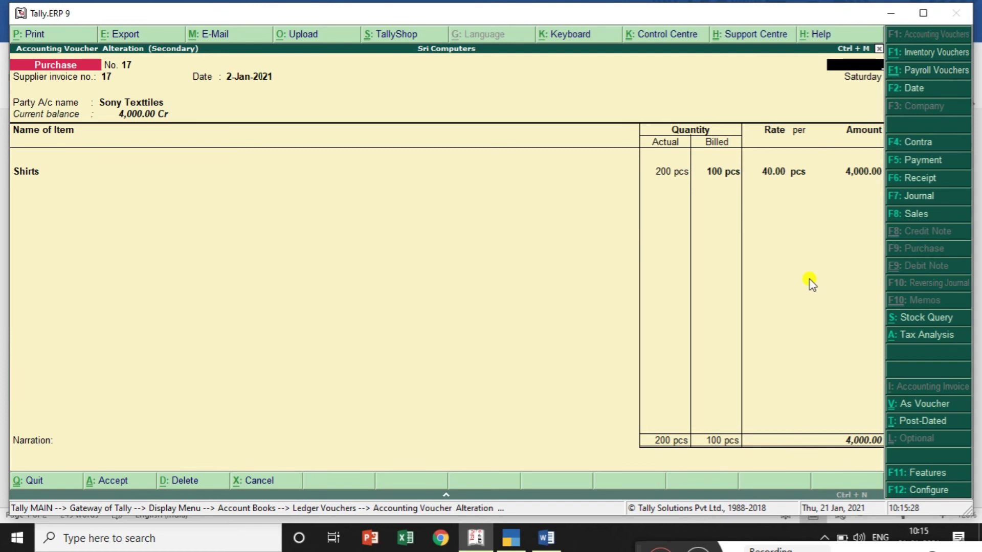
{"action": "key", "text": "Escape"}
{"action": "key", "text": "Escape"}
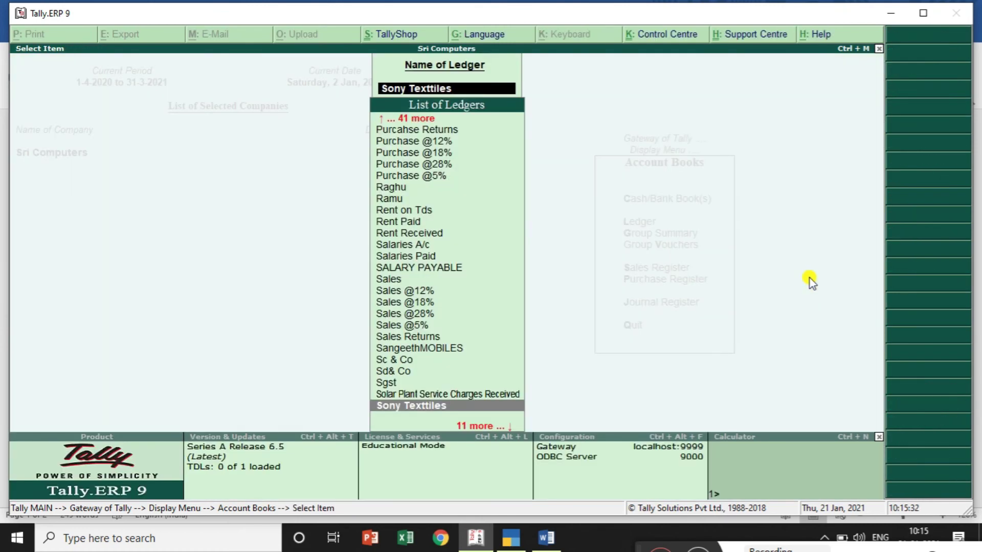
{"action": "key", "text": "BackSpace"}
{"action": "key", "text": "Escape"}
{"action": "key", "text": "Escape"}
{"action": "key", "text": "Escape"}
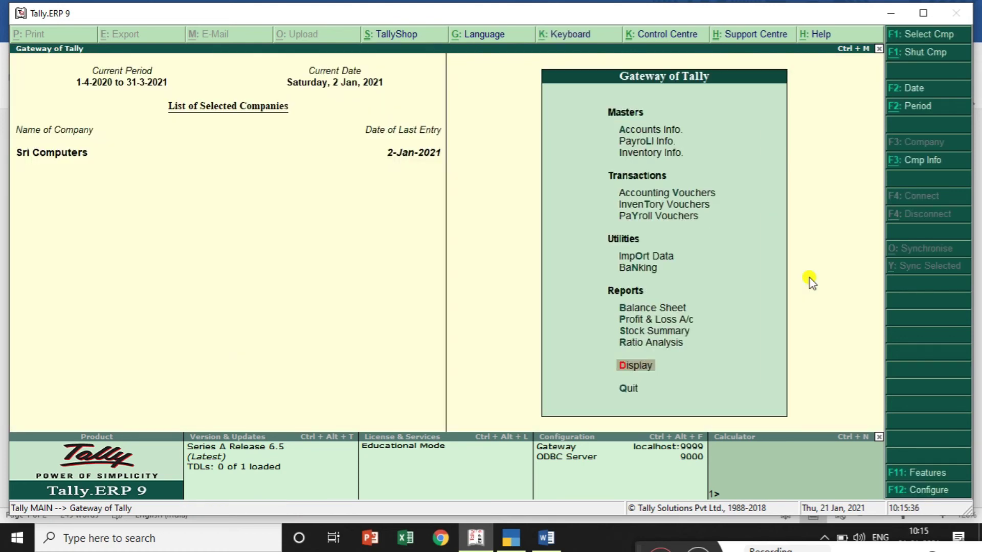
From Stock Summary, drill into Nokia Mobiles' January stock vouchers
{"action": "left_click", "coordinate": [659, 331]}
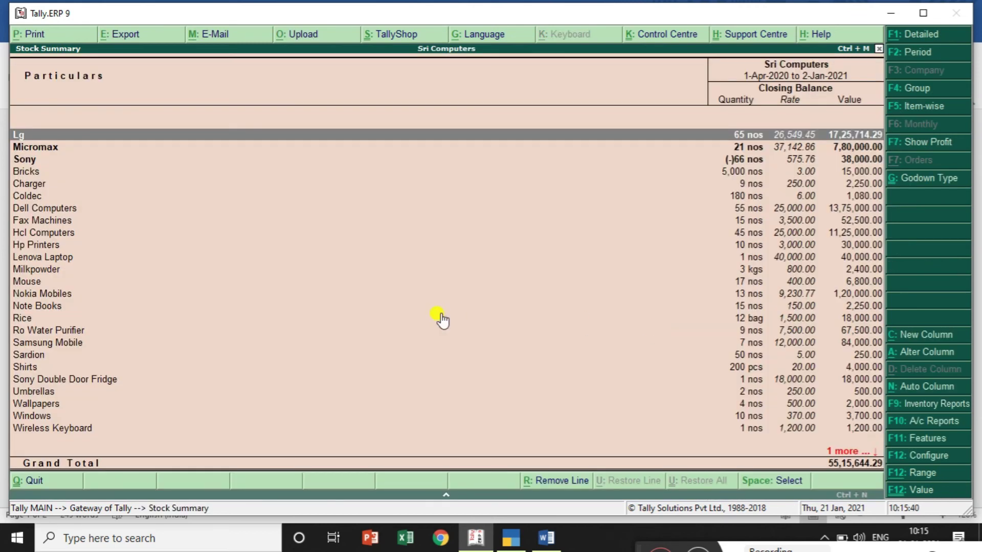
{"action": "key", "text": "Down"}
{"action": "key", "text": "Down"}
{"action": "key", "text": "Down"}
{"action": "key", "text": "Down"}
{"action": "key", "text": "Down"}
{"action": "key", "text": "Down"}
{"action": "key", "text": "Down"}
{"action": "key", "text": "Down"}
{"action": "key", "text": "Down"}
{"action": "key", "text": "Down"}
{"action": "key", "text": "Down"}
{"action": "key", "text": "Down"}
{"action": "key", "text": "Down"}
{"action": "key", "text": "Return"}
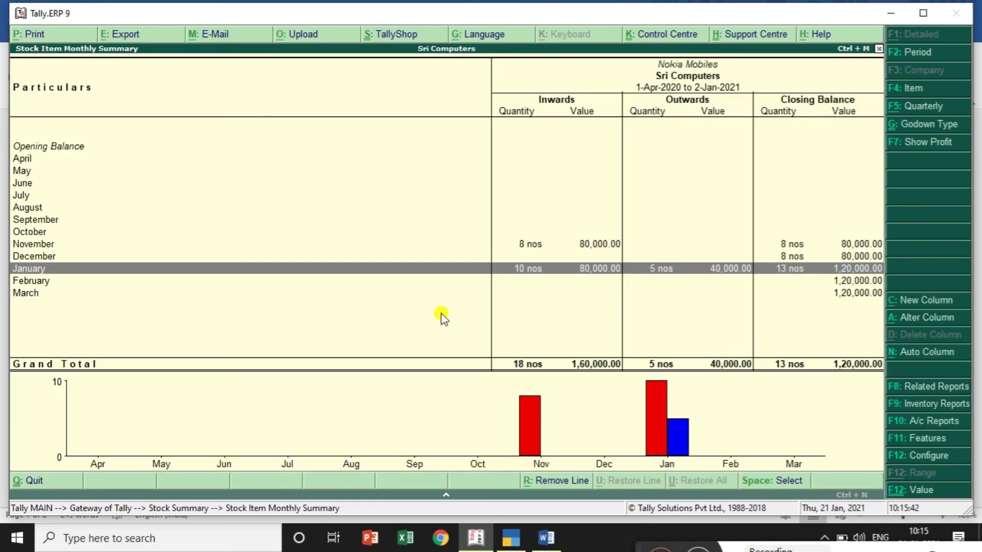
{"action": "key", "text": "Return"}
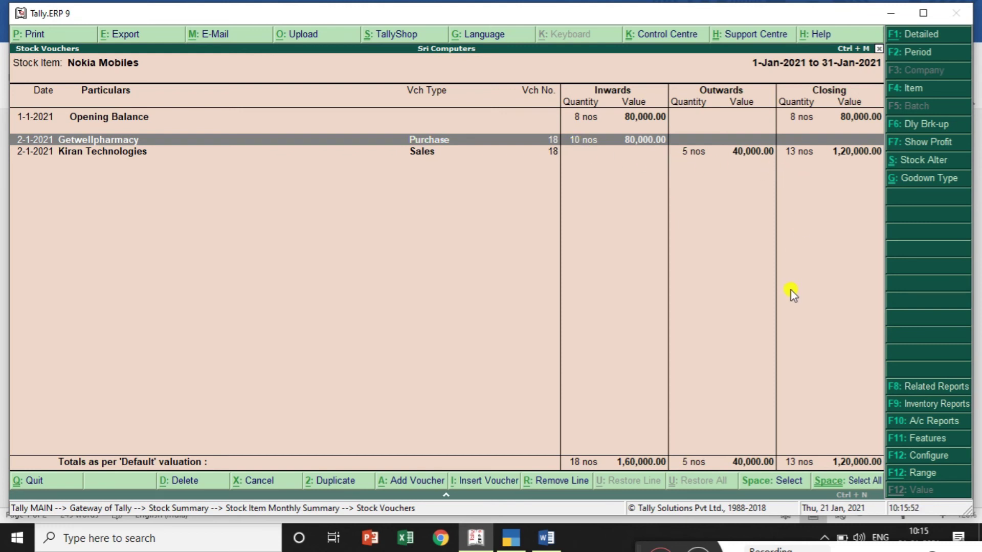
View the Kiran Technologies sales voucher, then return to the Nokia Mobiles monthly summary
{"action": "key", "text": "Down"}
{"action": "key", "text": "Return"}
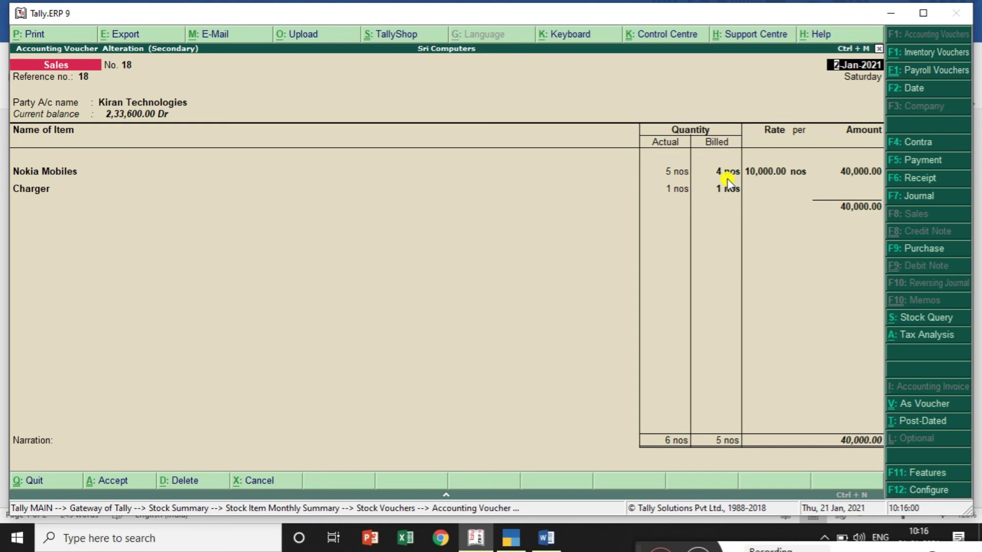
{"action": "key", "text": "Escape"}
{"action": "key", "text": "y"}
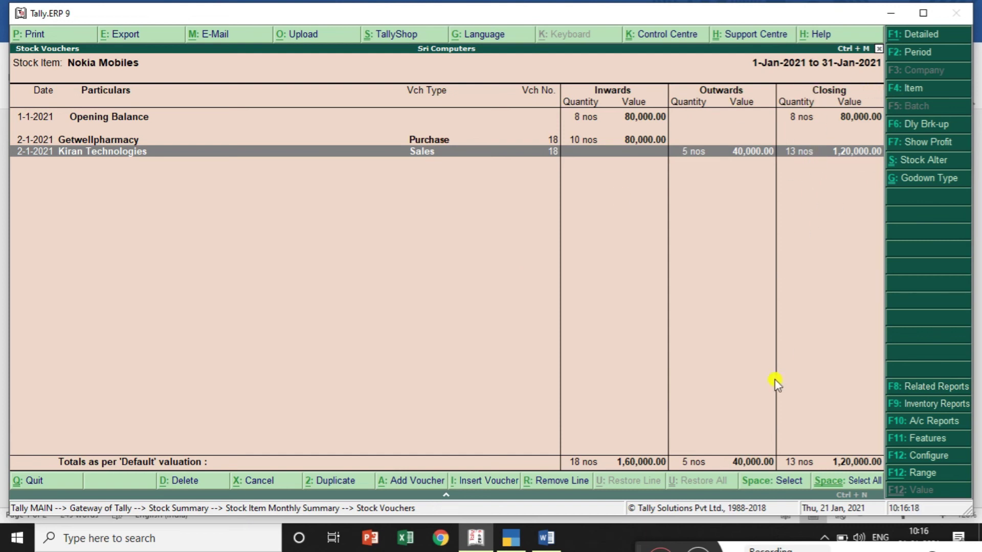
{"action": "key", "text": "Escape"}
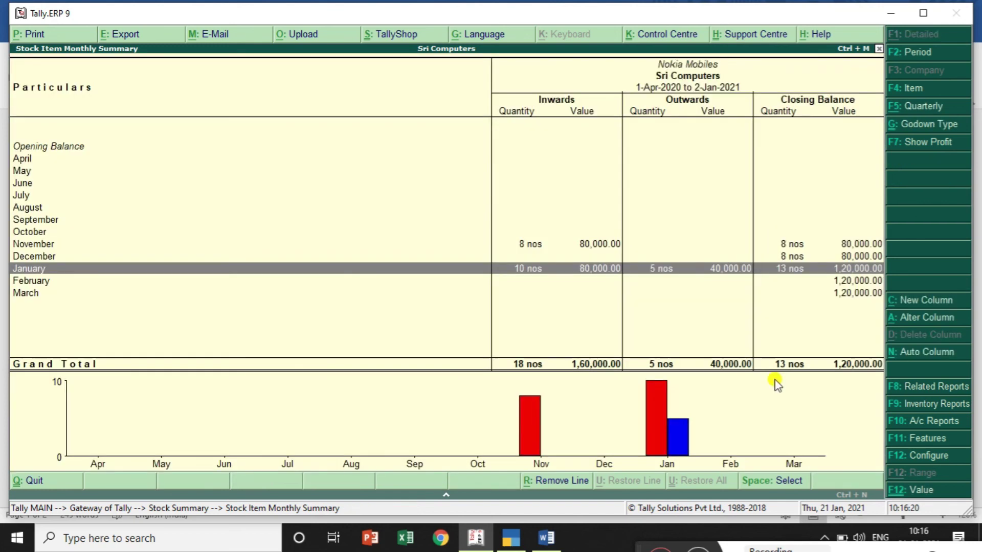
Drill into Charger's January vouchers, view Kiran Technologies sales voucher 18, then return to Gateway
{"action": "key", "text": "Escape"}
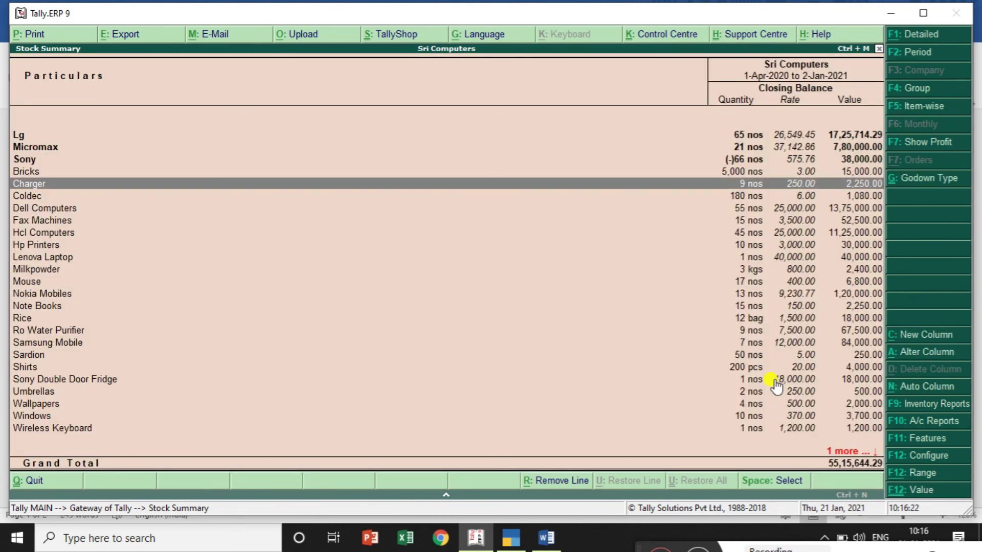
{"action": "key", "text": "Return"}
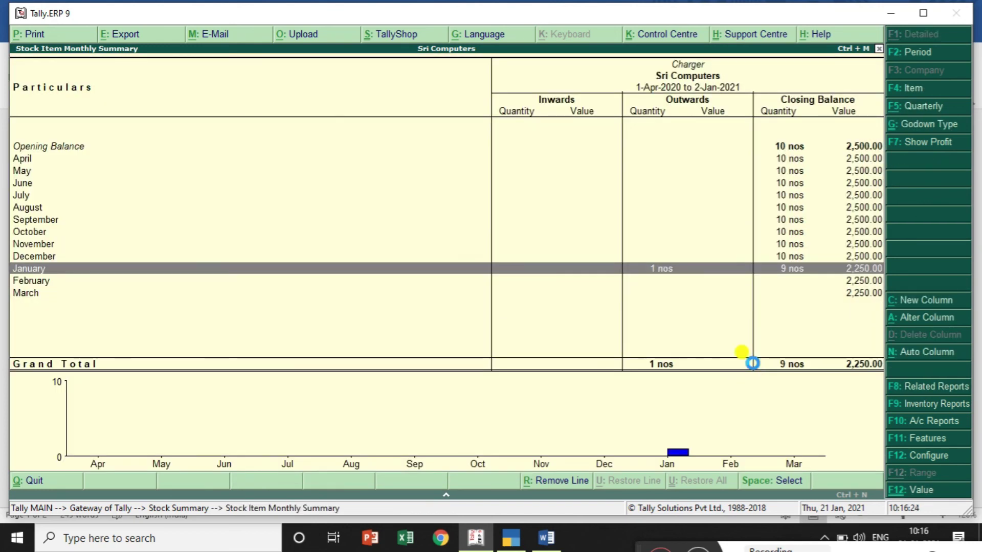
{"action": "key", "text": "Return"}
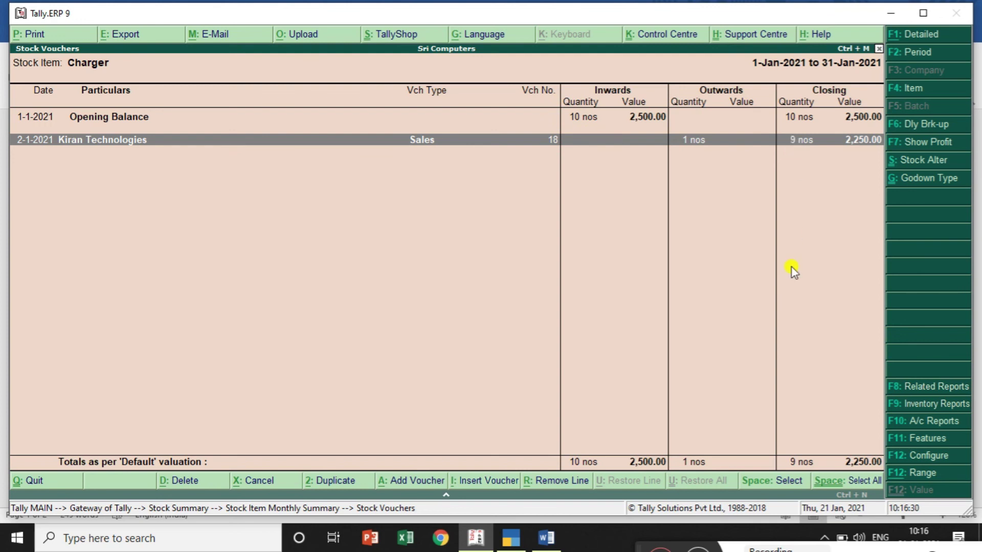
{"action": "key", "text": "Return"}
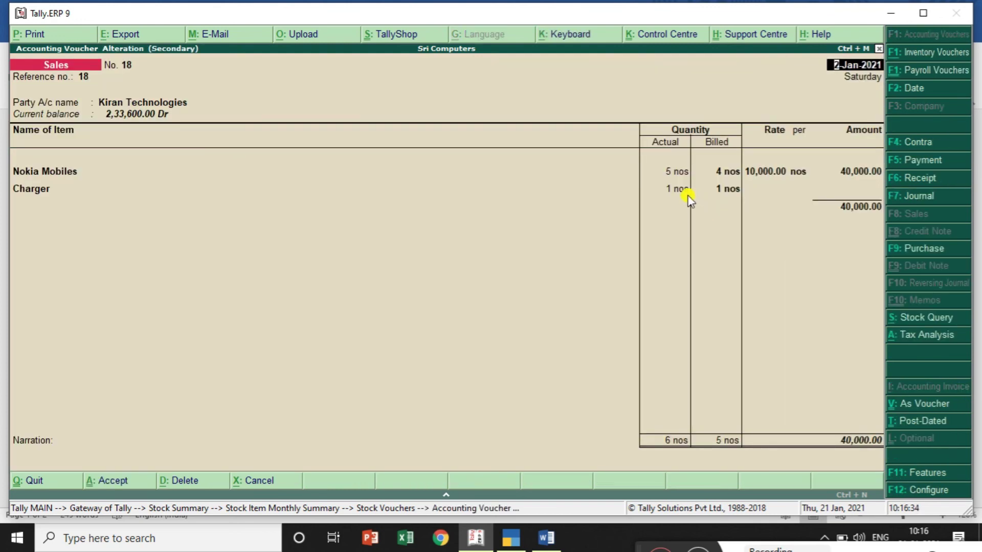
{"action": "key", "text": "Escape"}
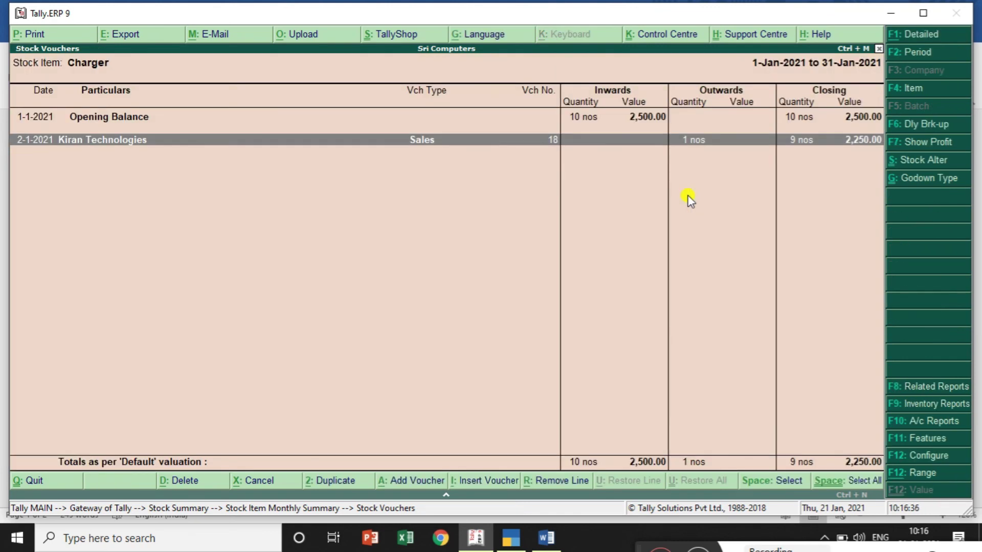
{"action": "key", "text": "Escape"}
{"action": "key", "text": "Escape"}
{"action": "key", "text": "Escape"}
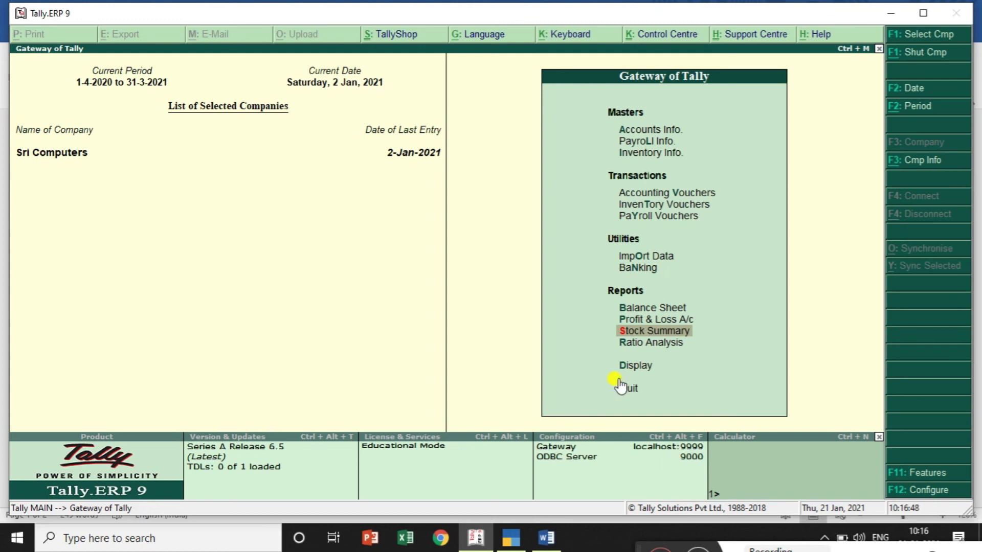
In TallyPrime's F11 Features for Raji Pvt, set separate Actual and Billed Quantity columns to Yes
{"action": "left_click", "coordinate": [517, 543]}
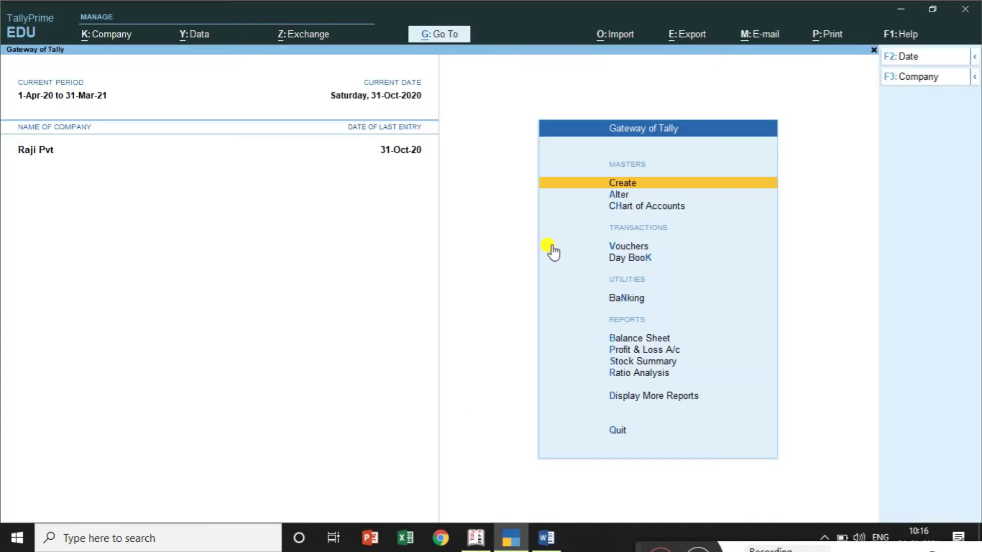
{"action": "key", "text": "F11"}
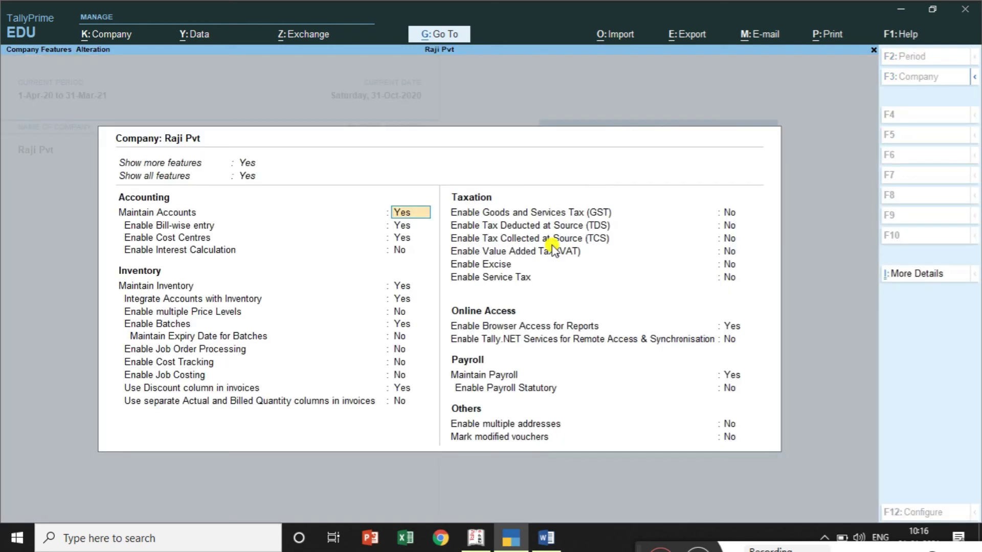
{"action": "key", "text": "Return"}
{"action": "key", "text": "Return"}
{"action": "key", "text": "Return"}
{"action": "key", "text": "Return"}
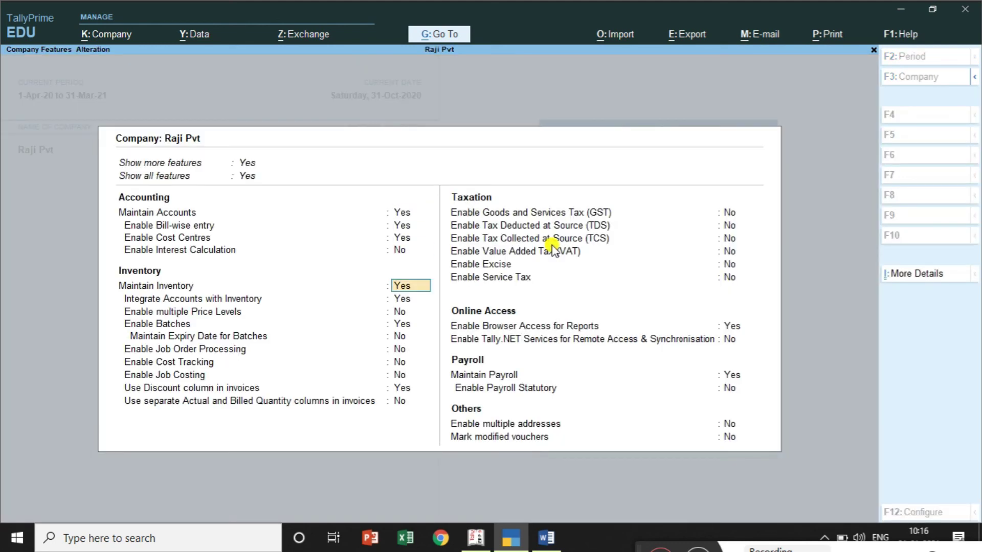
{"action": "key", "text": "Return"}
{"action": "key", "text": "Return"}
{"action": "key", "text": "Return"}
{"action": "key", "text": "Return"}
{"action": "key", "text": "Return"}
{"action": "key", "text": "Return"}
{"action": "key", "text": "Return"}
{"action": "key", "text": "Return"}
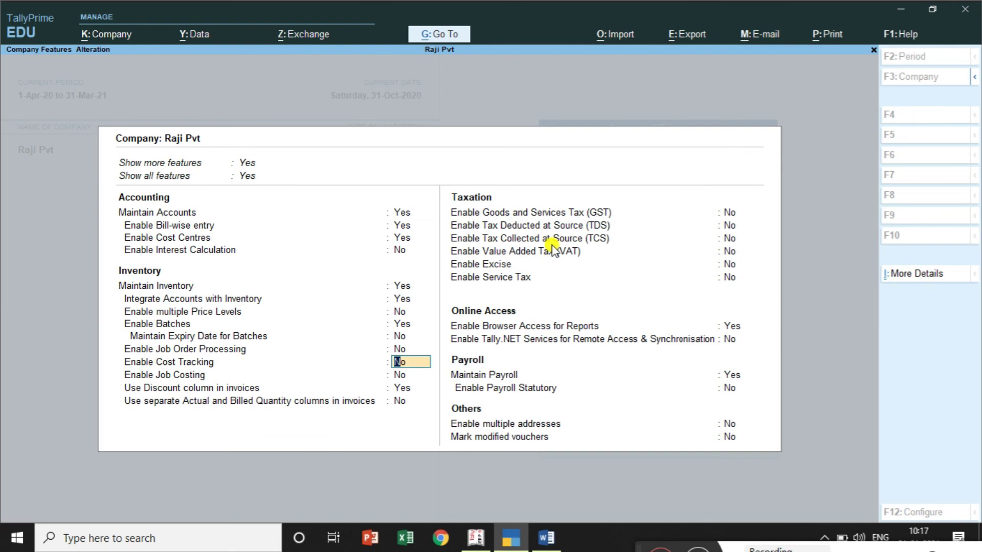
{"action": "key", "text": "Return"}
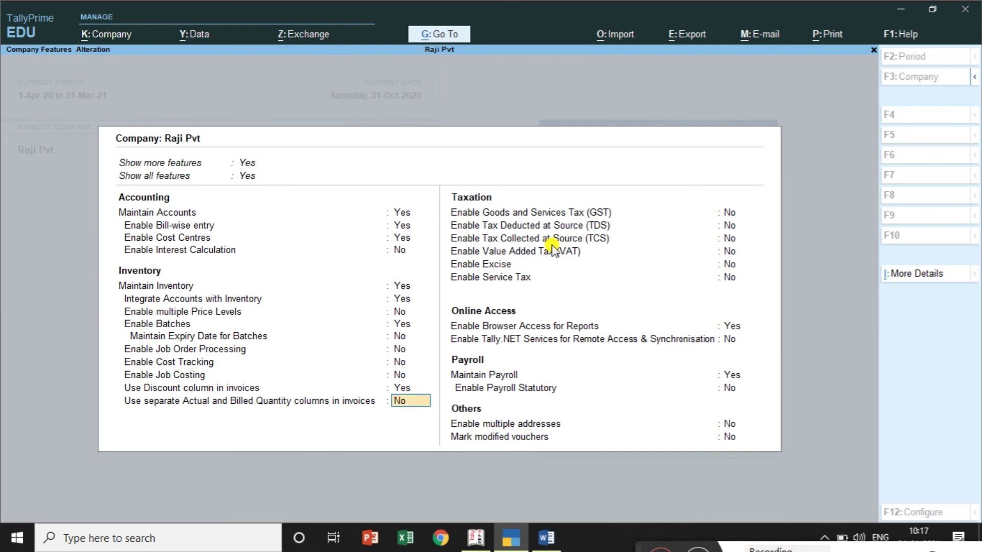
{"action": "type", "text": "yes"}
{"action": "key", "text": "Return"}
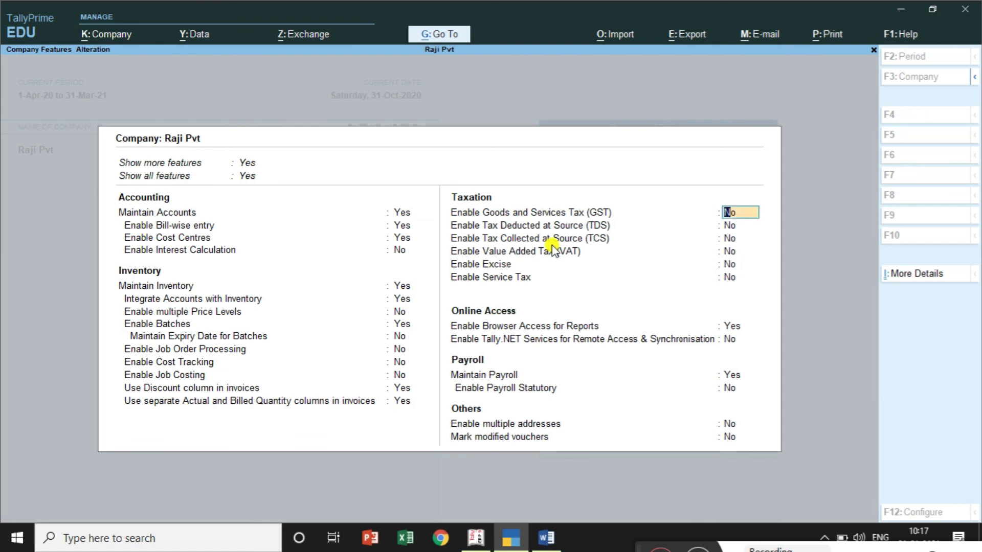
{"action": "key", "text": "ctrl"}
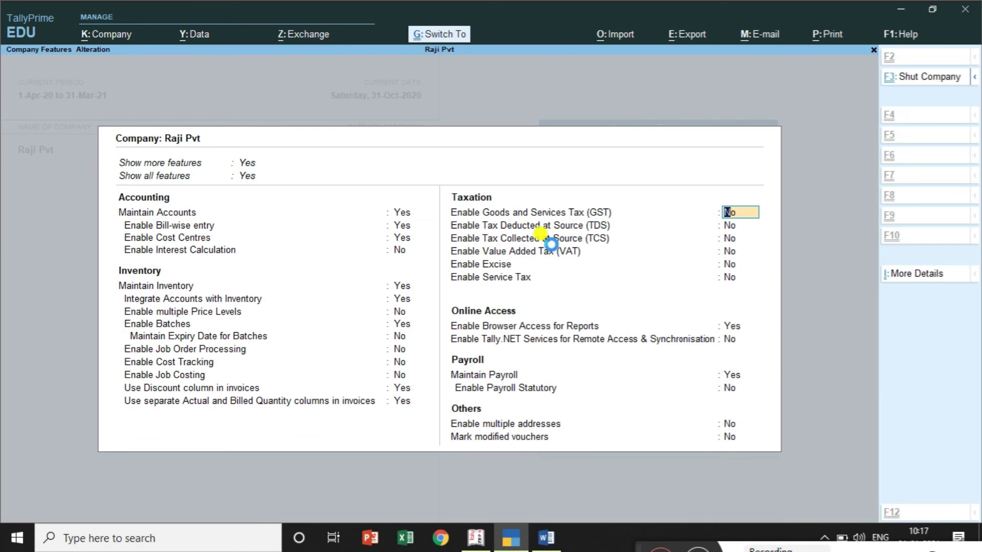
{"action": "key", "text": "ctrl+a"}
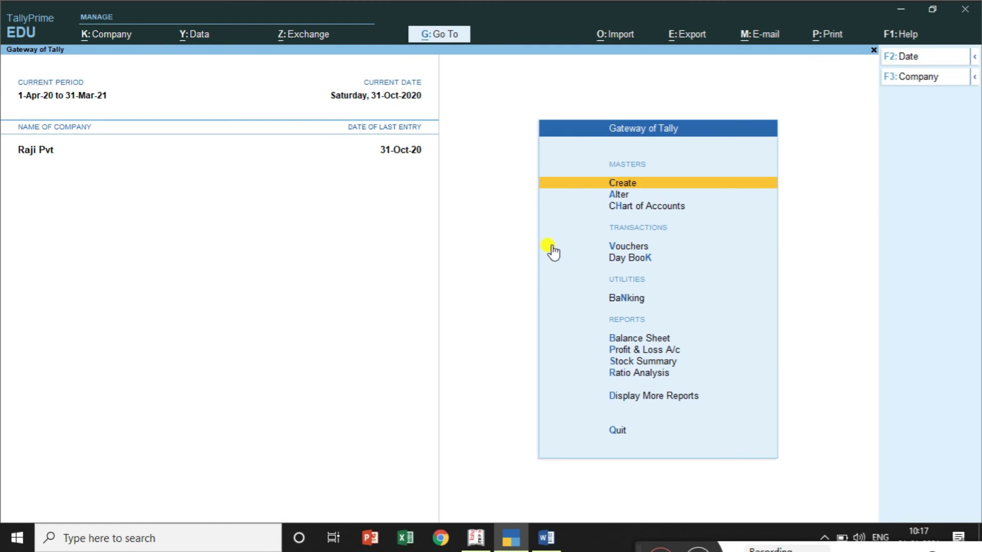
{"action": "left_click", "coordinate": [551, 248]}
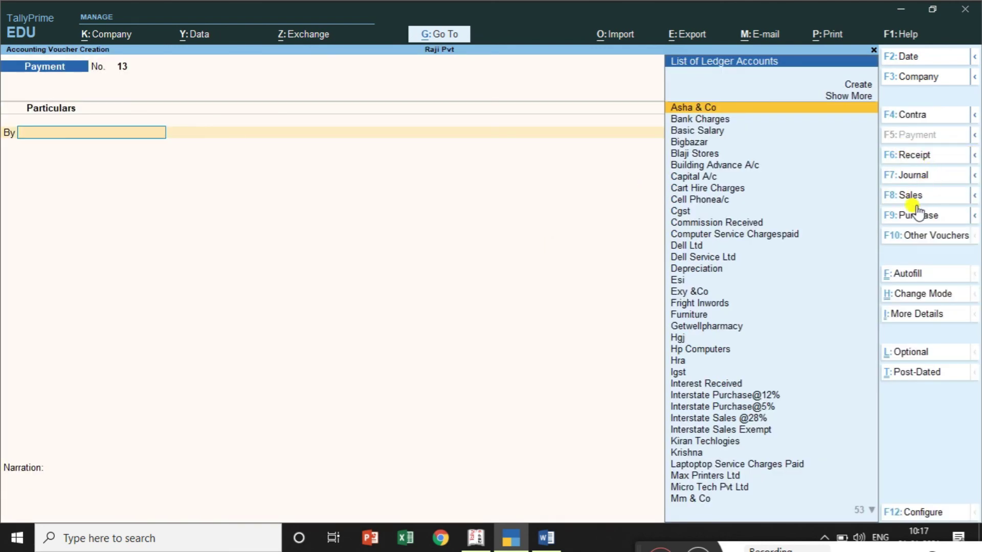
{"action": "left_click", "coordinate": [914, 198]}
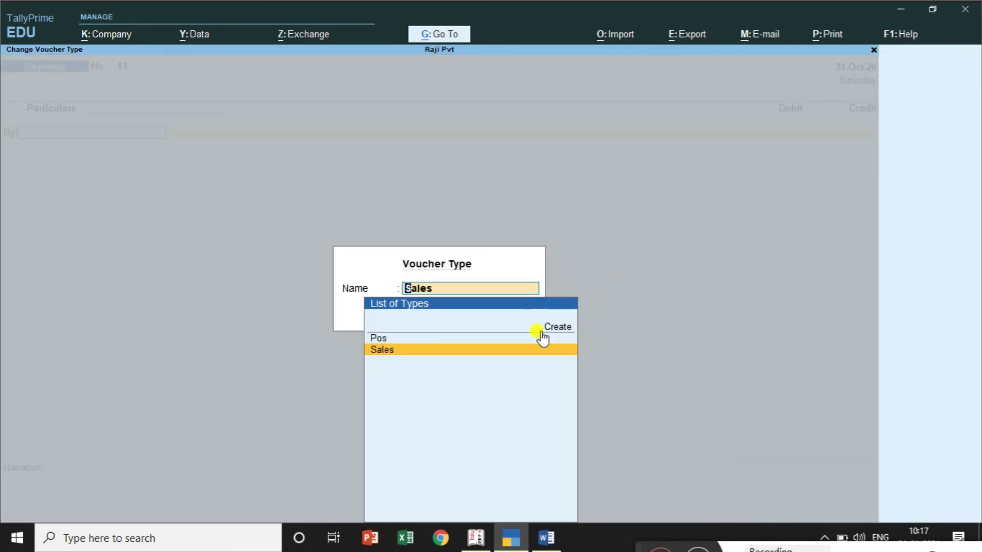
{"action": "key", "text": "Return"}
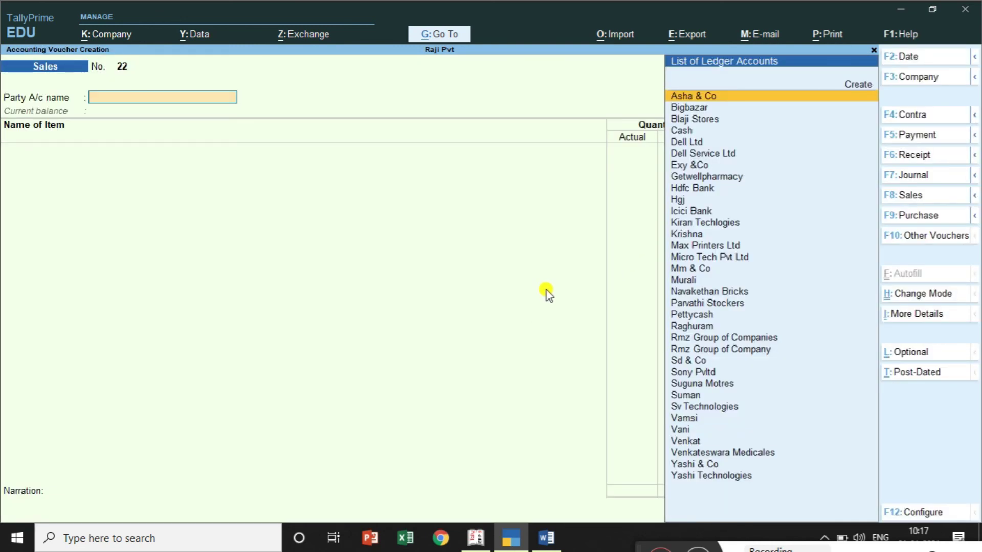
{"action": "key", "text": "Return"}
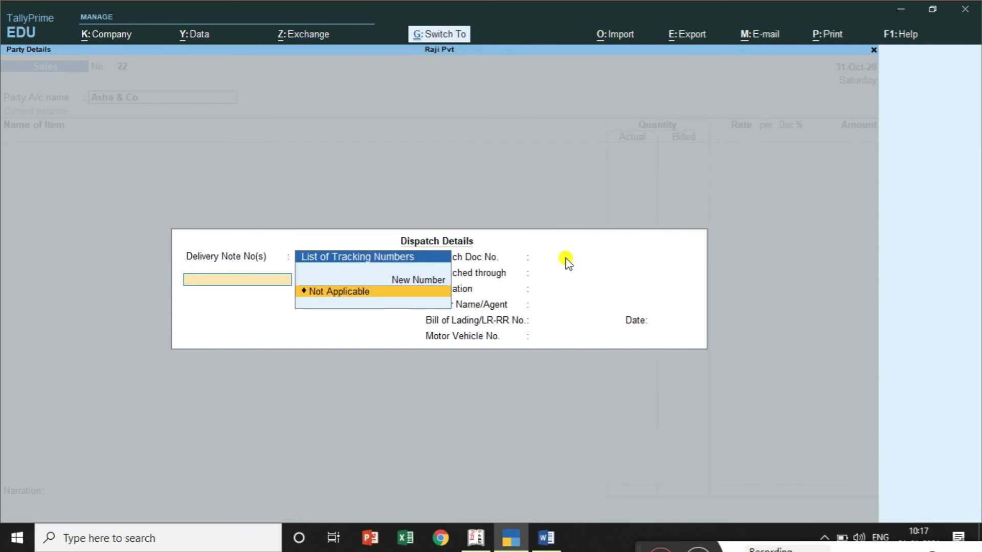
{"action": "key", "text": "Return"}
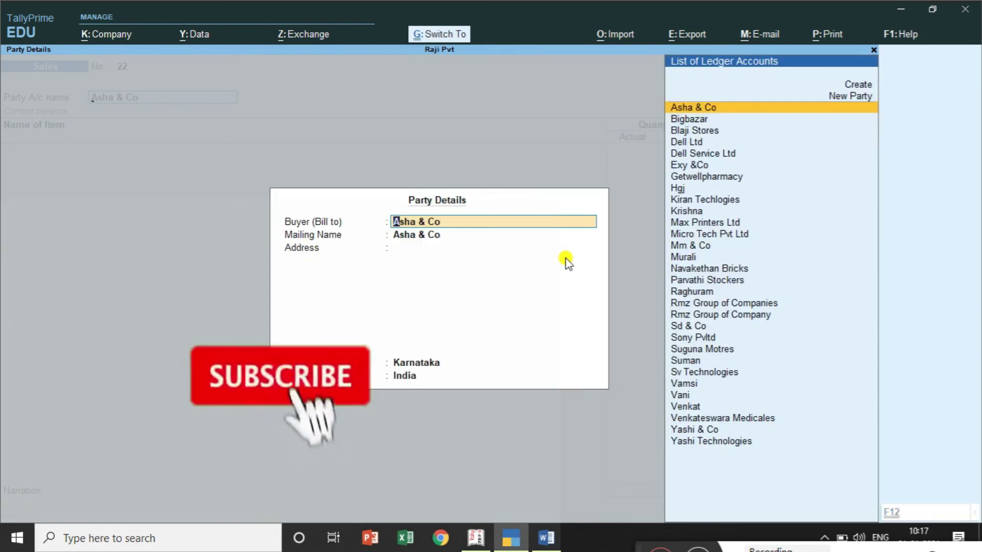
{"action": "key", "text": "ctrl+a"}
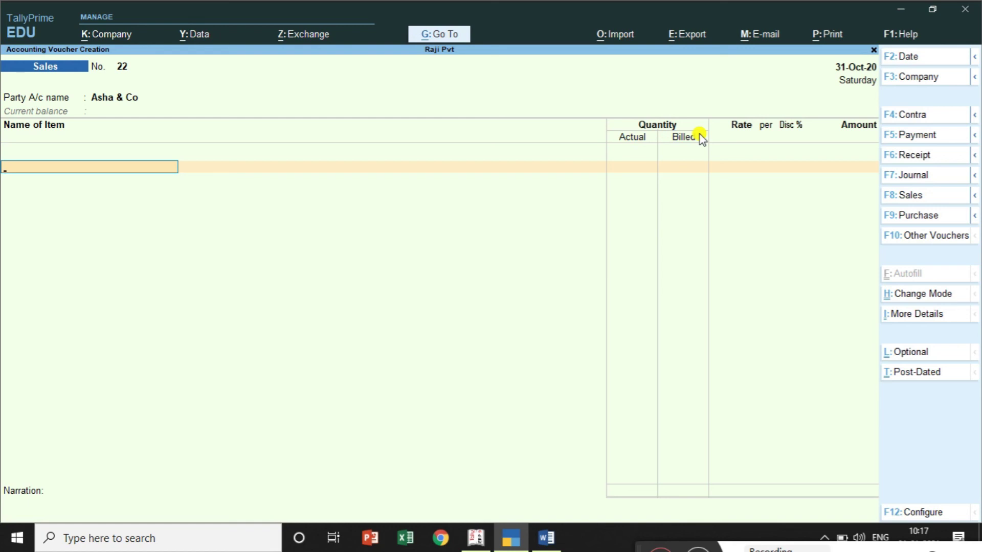
{"action": "key", "text": "Escape"}
{"action": "key", "text": "y"}
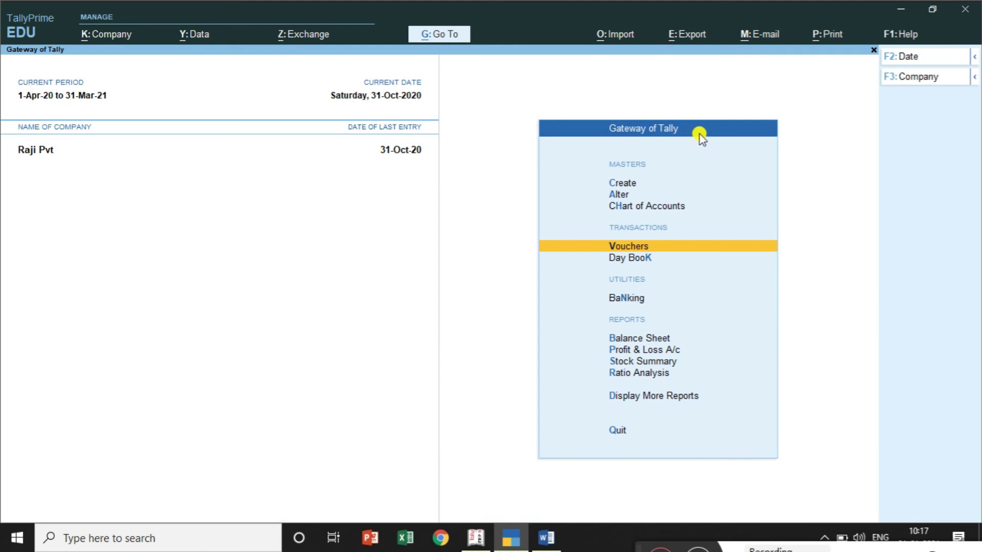
{"action": "key", "text": "Escape"}
{"action": "key", "text": "n"}
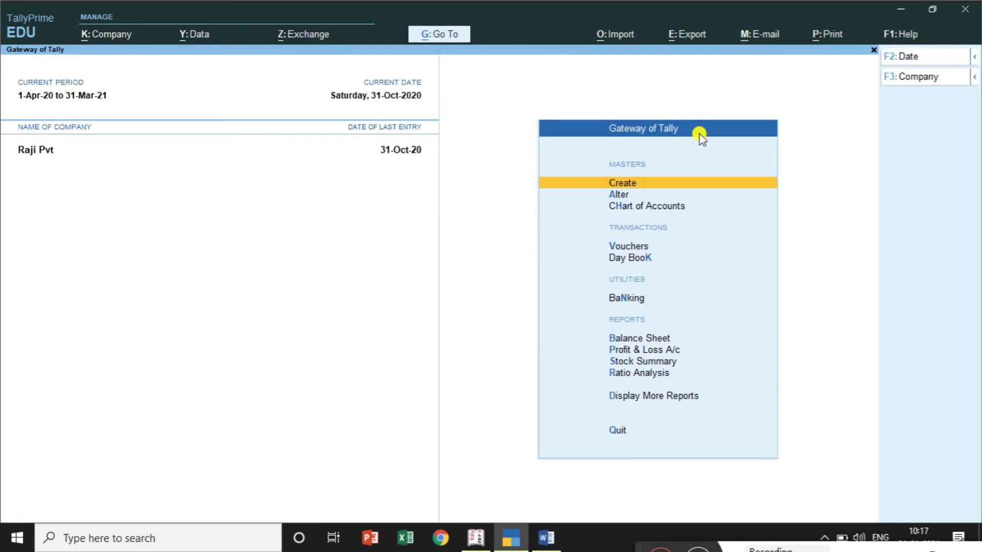